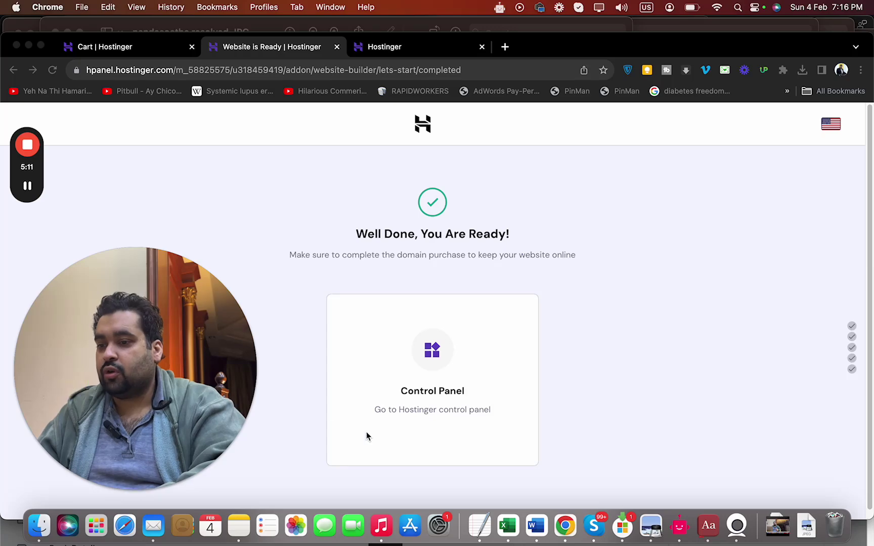
# Step: Switch to the Hostinger templates page, browse the eCommerce website templates and start building with the Feyer template
pyautogui.click(424, 50)
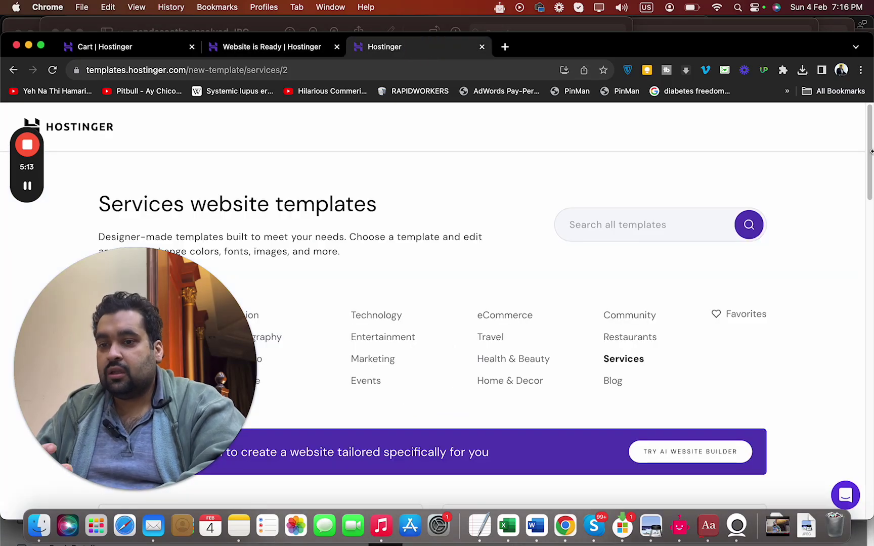
pyautogui.moveTo(871, 153); pyautogui.dragTo(870, 190)
pyautogui.click(379, 183)
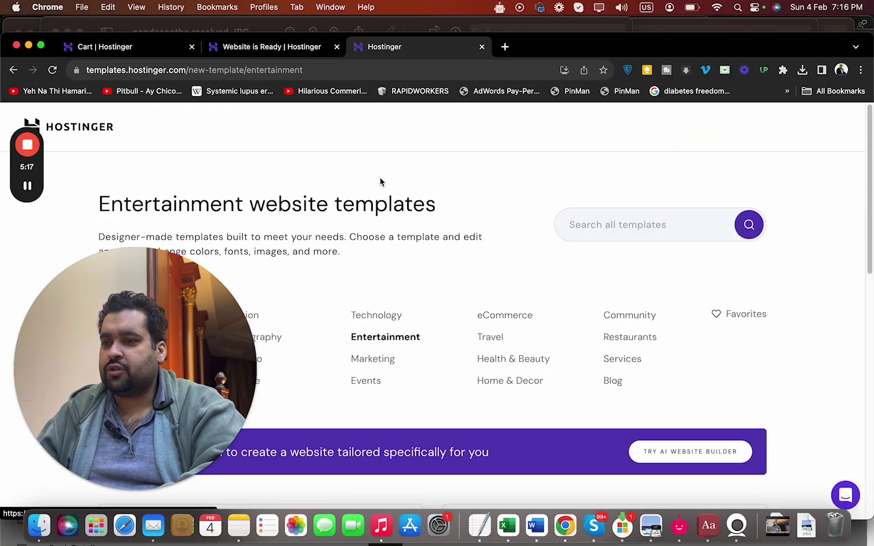
pyautogui.click(517, 318)
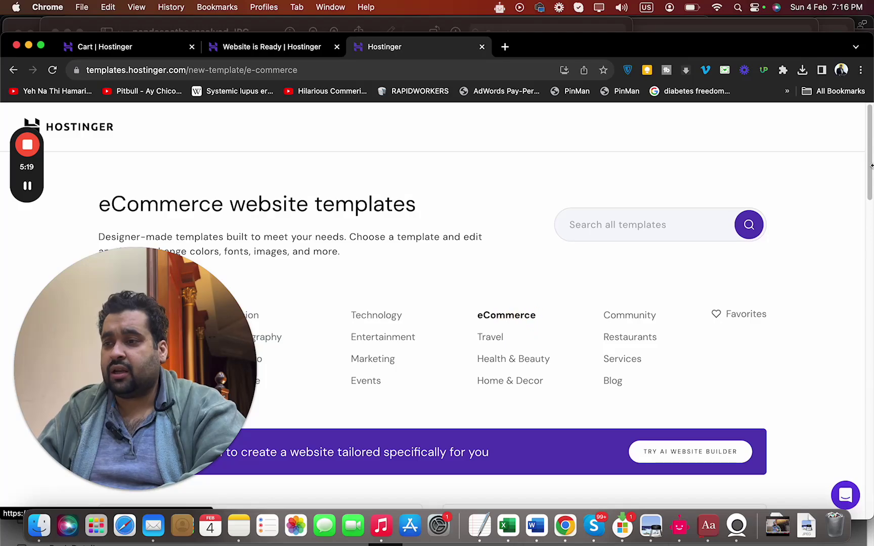
pyautogui.moveTo(871, 174); pyautogui.dragTo(865, 488)
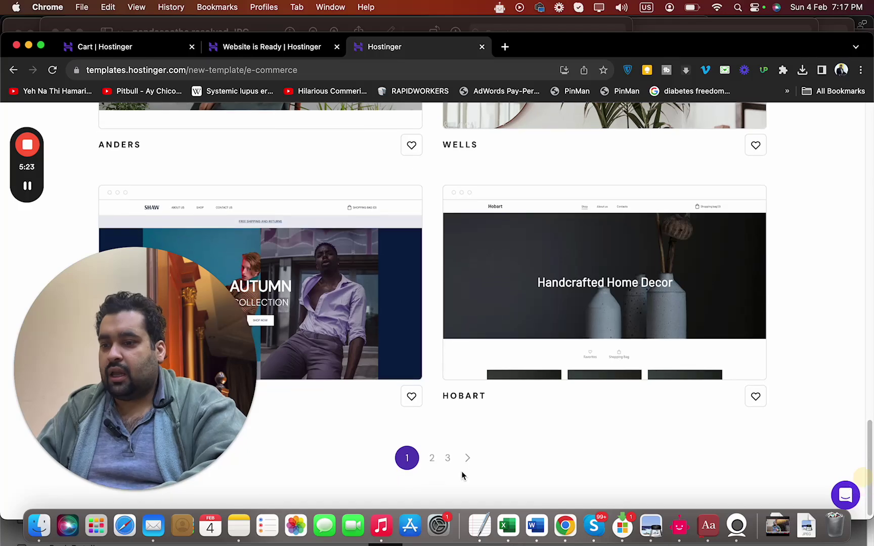
pyautogui.scroll(10, 531, 405)
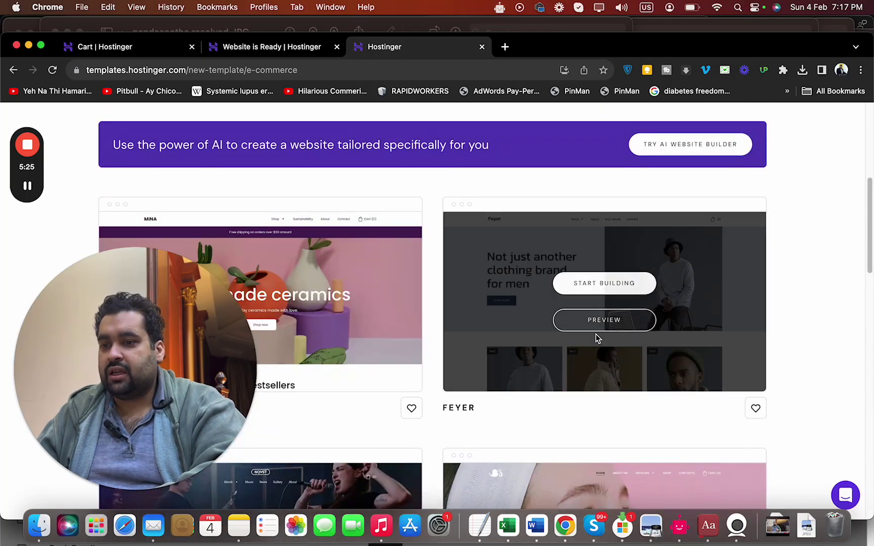
pyautogui.click(608, 289)
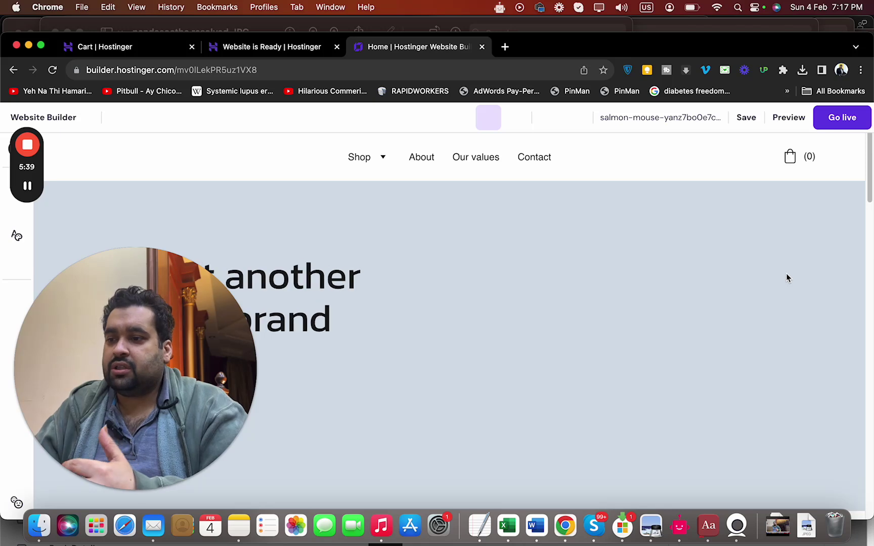
pyautogui.moveTo(171, 307); pyautogui.dragTo(685, 5)
pyautogui.moveTo(632, 255)
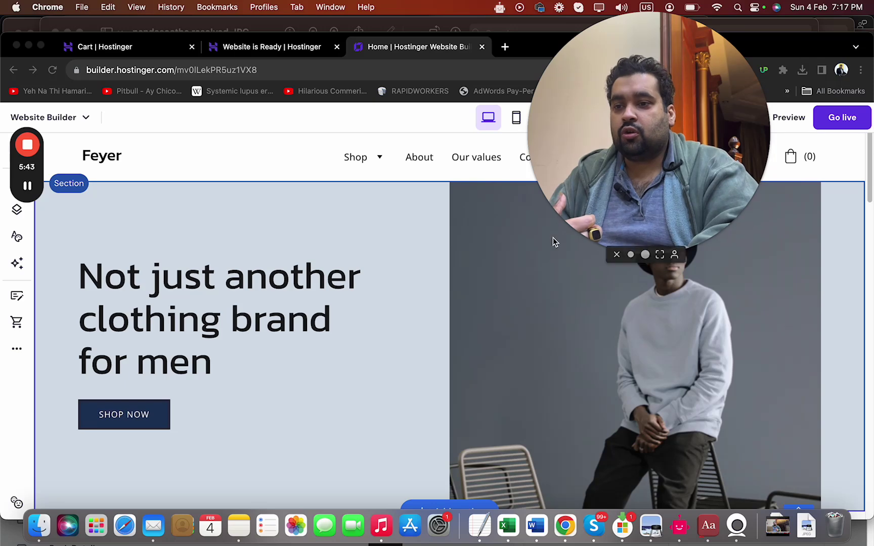
pyautogui.click(629, 256)
pyautogui.moveTo(597, 202); pyautogui.dragTo(695, 78)
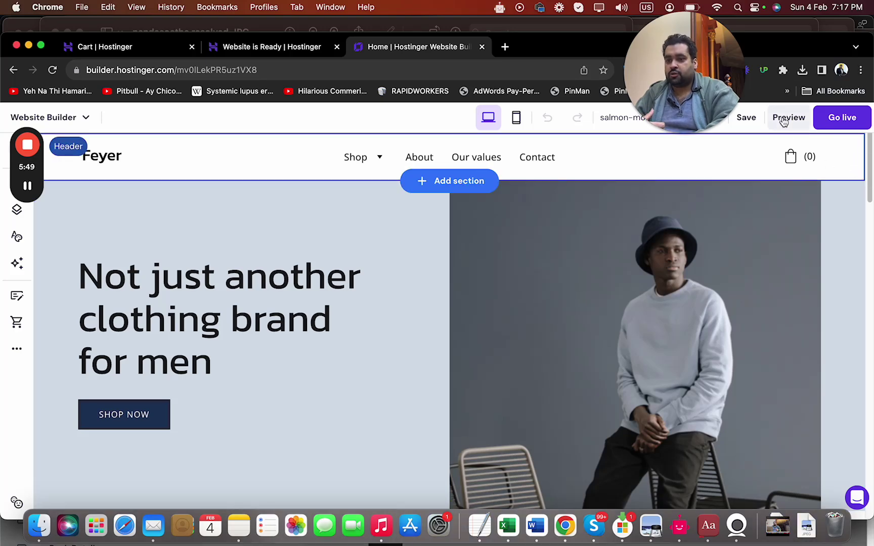
pyautogui.moveTo(30, 202)
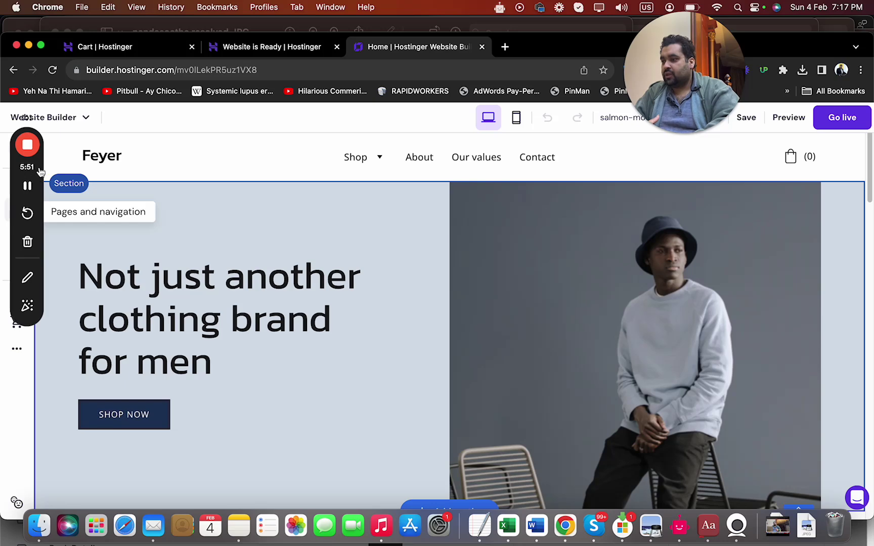
pyautogui.moveTo(39, 165); pyautogui.dragTo(110, 58)
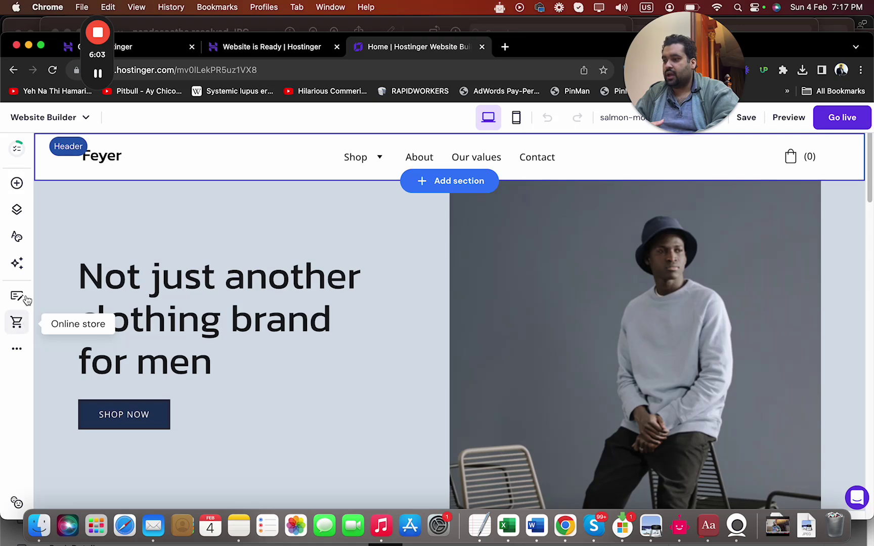
# Step: Review the site's pages and navigation list, including the pages hidden from navigation
pyautogui.click(23, 218)
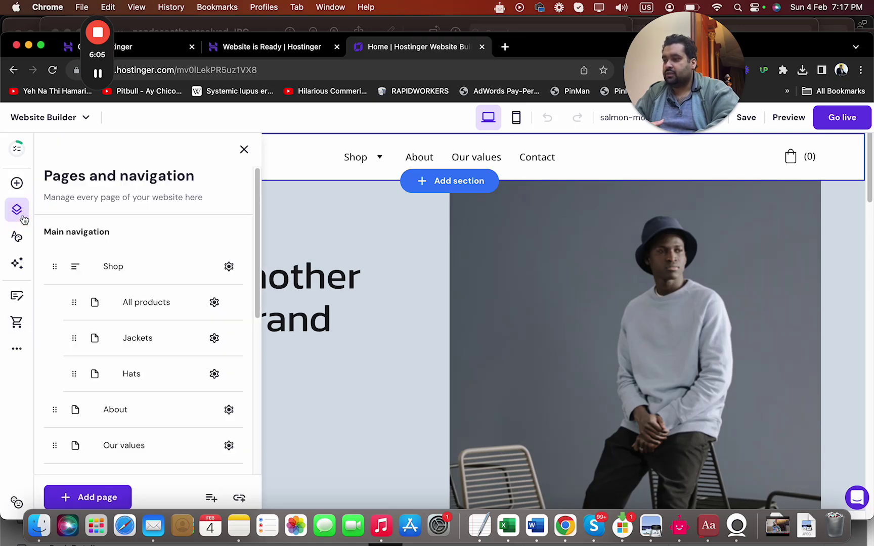
pyautogui.moveTo(262, 275); pyautogui.dragTo(244, 474)
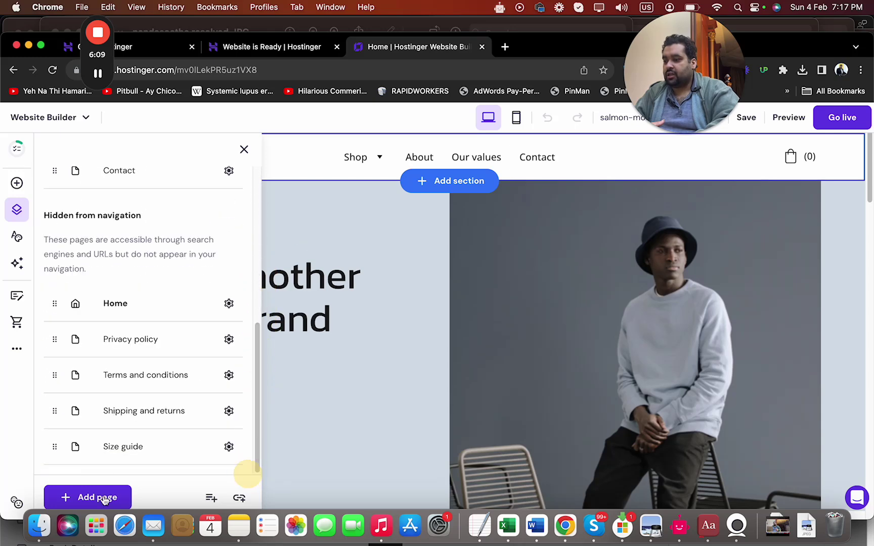
pyautogui.click(244, 150)
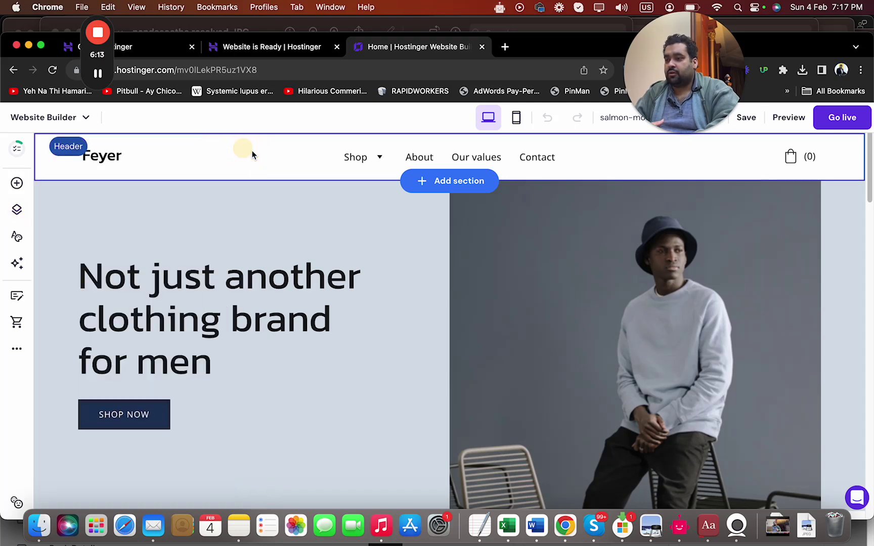
# Step: Open the header's logo settings and look through the media library for a replacement logo image
pyautogui.click(117, 159)
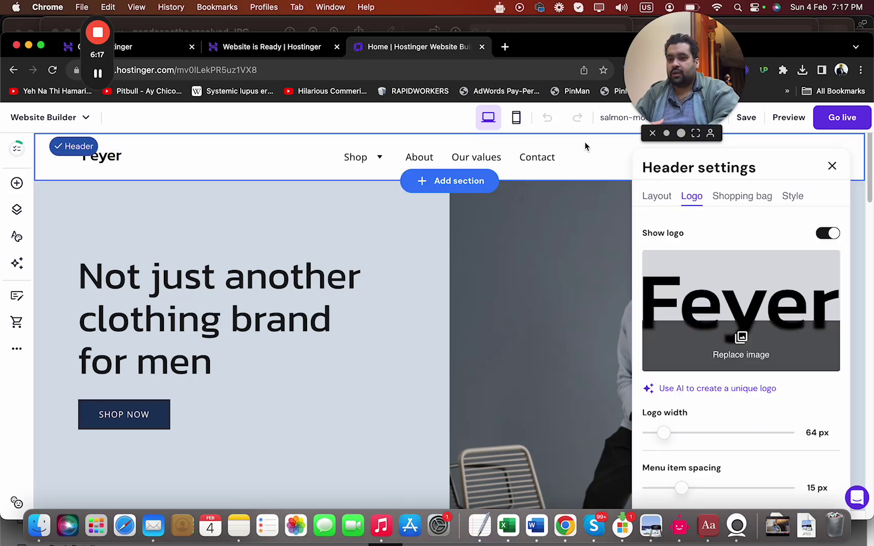
pyautogui.click(737, 352)
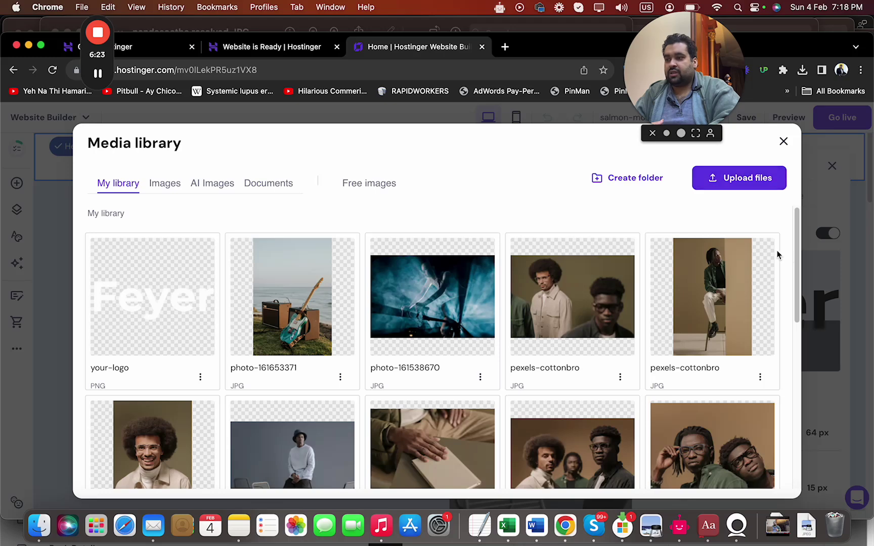
pyautogui.moveTo(796, 259); pyautogui.dragTo(800, 232)
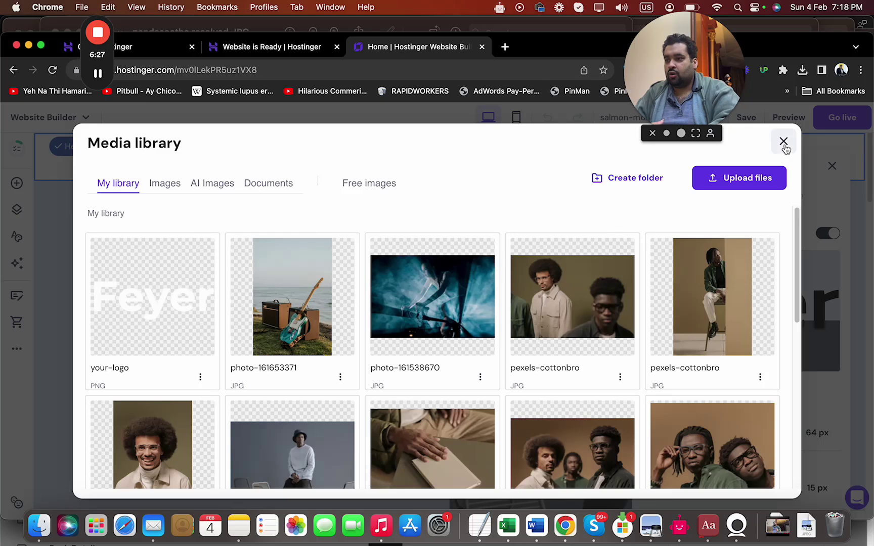
pyautogui.click(378, 185)
pyautogui.click(784, 143)
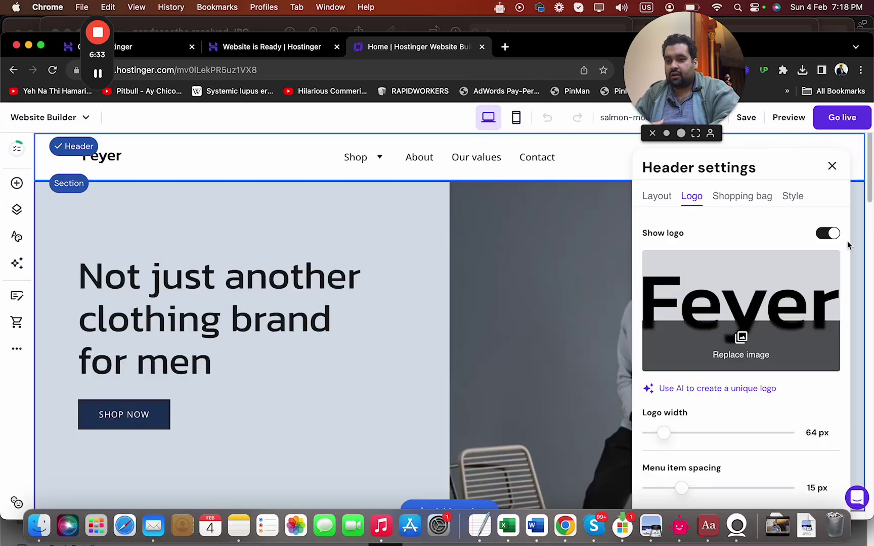
# Step: Open the AI logo maker from the header logo's settings
pyautogui.click(96, 154)
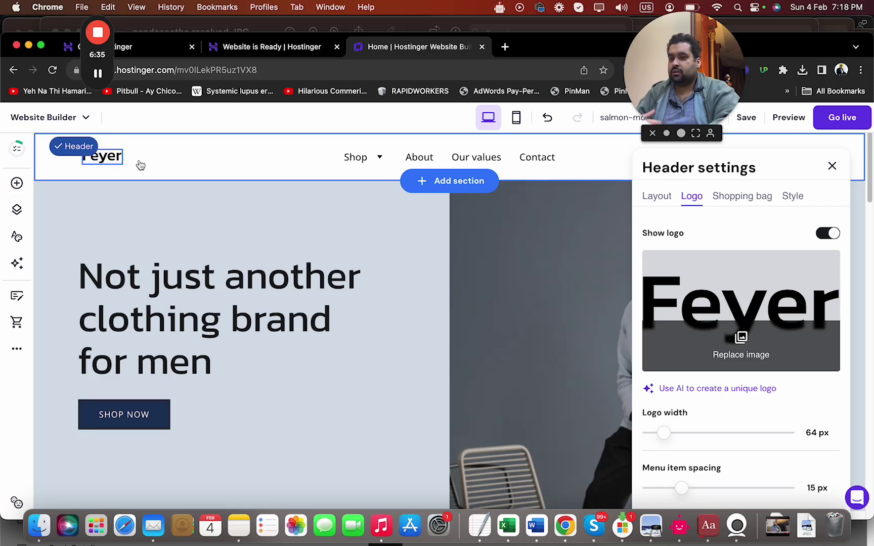
pyautogui.click(751, 389)
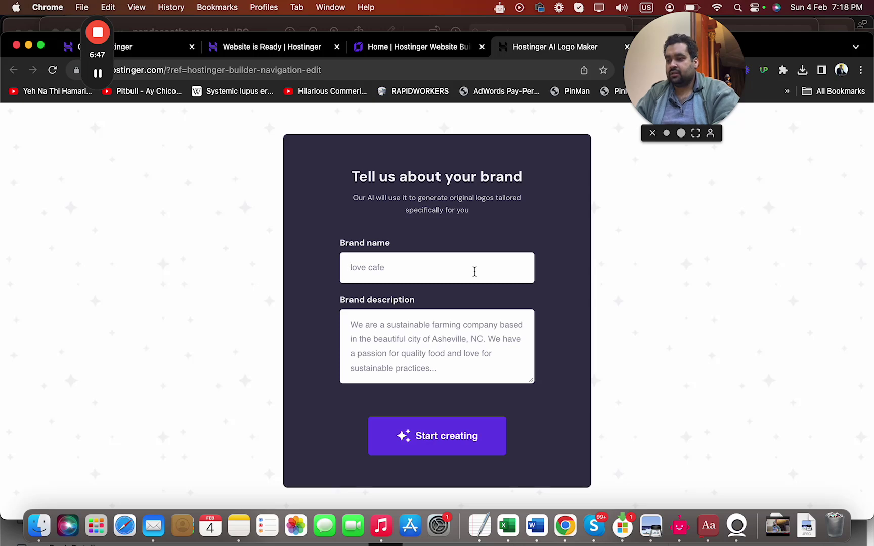
pyautogui.write('aLI')
pyautogui.press('super+a')
pyautogui.write('Al')
pyautogui.press('super+a')
pyautogui.press('Right')
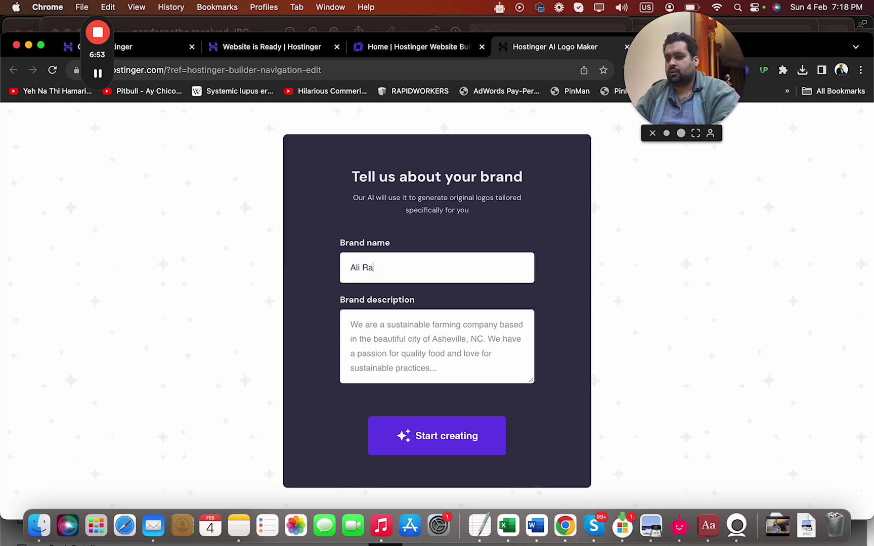
pyautogui.click(469, 342)
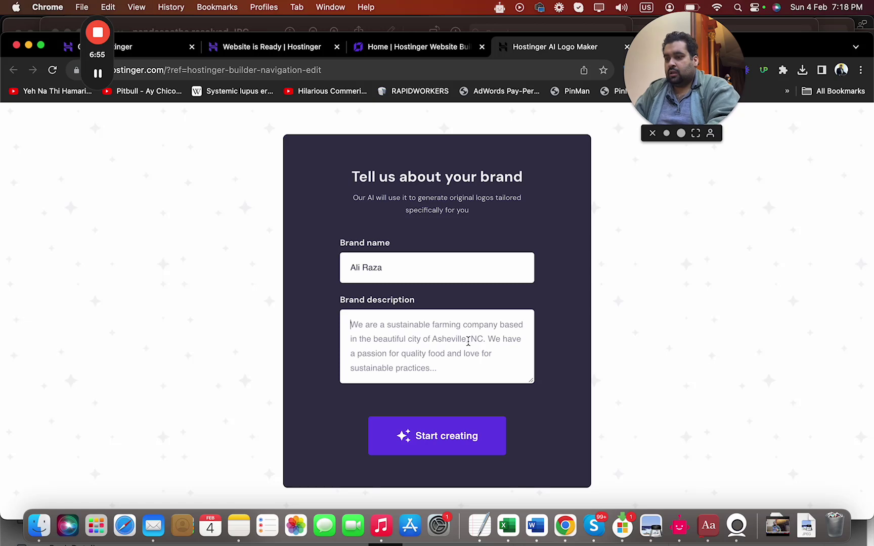
pyautogui.write('Im a digital marketer provi')
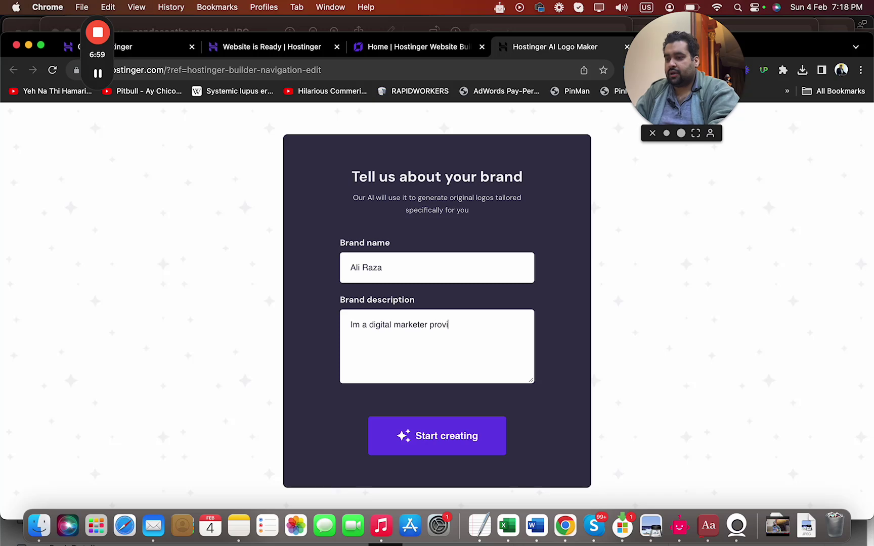
pyautogui.write('ding my Google Ads and SEO services world wide')
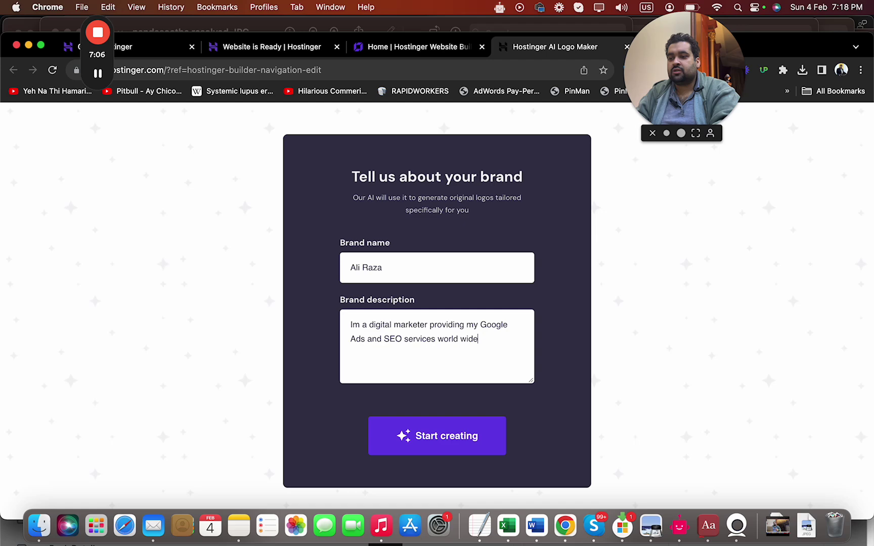
pyautogui.press('super+a')
pyautogui.press('BackSpace')
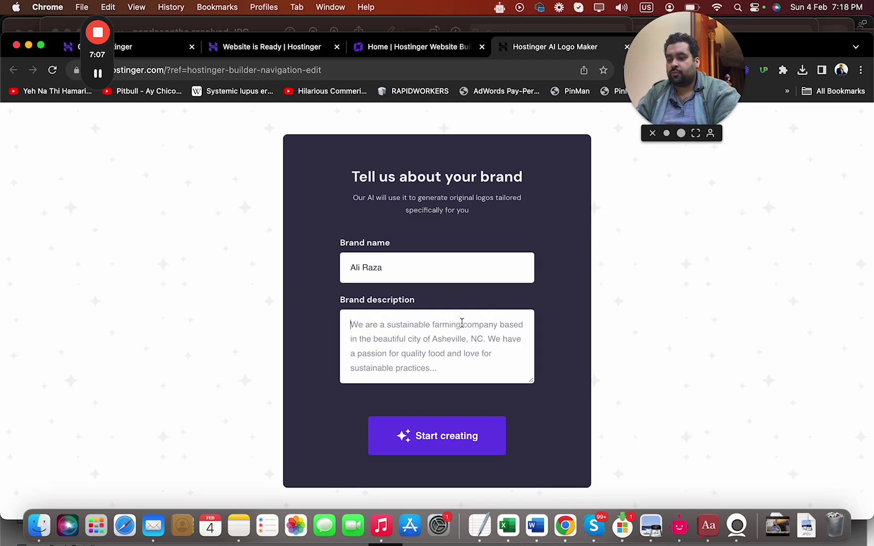
# Step: Replace the brand name in the logo maker form with Ali J Pizza
pyautogui.click(443, 275)
pyautogui.press('super+a')
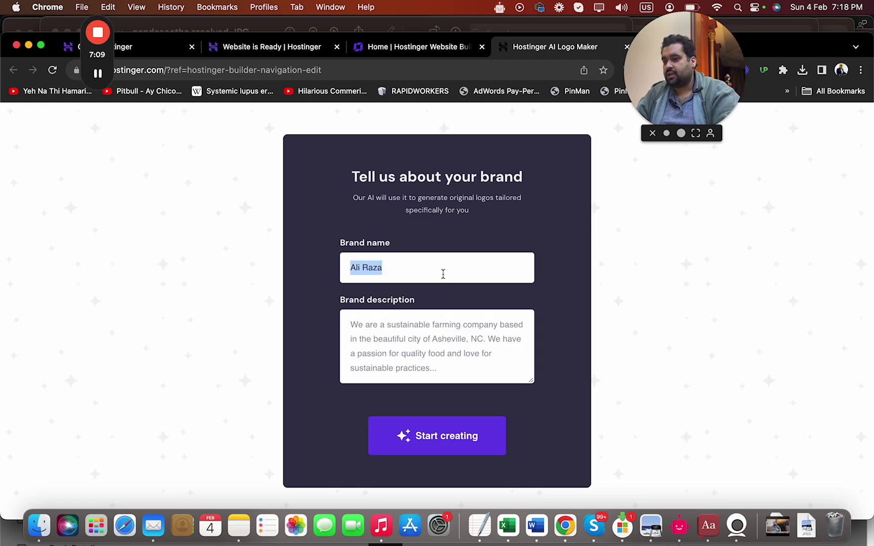
pyautogui.write('A')
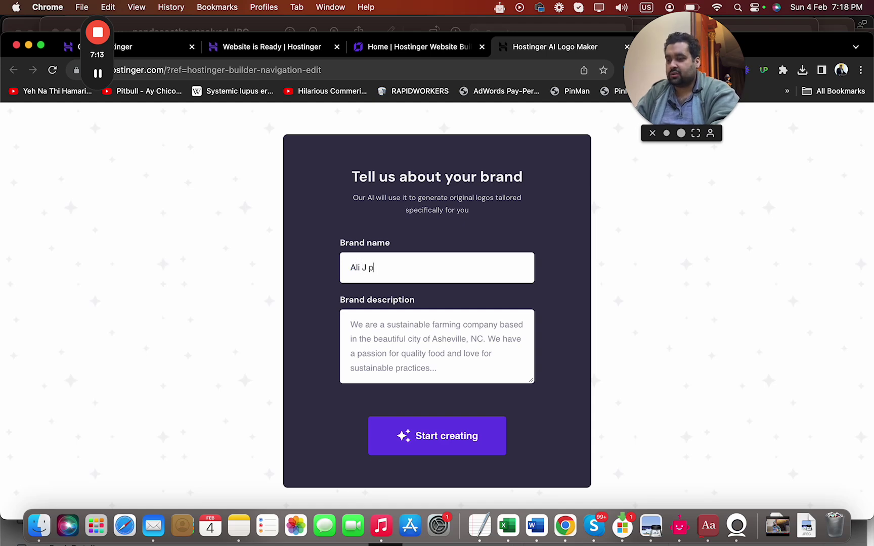
# Step: Describe the brand as "Ali J Pizza House is located in New jersey america. Provide free home delivery as well" and generate logos
pyautogui.click(437, 347)
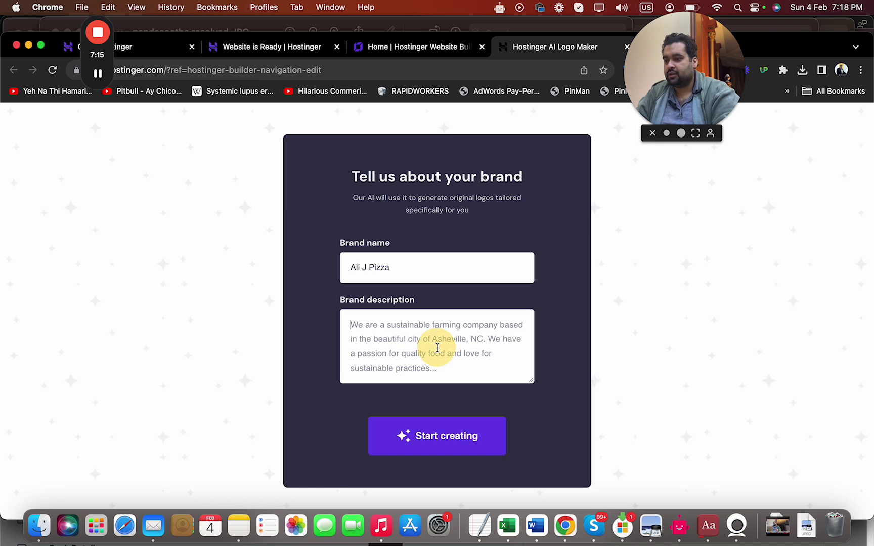
pyautogui.write('Al')
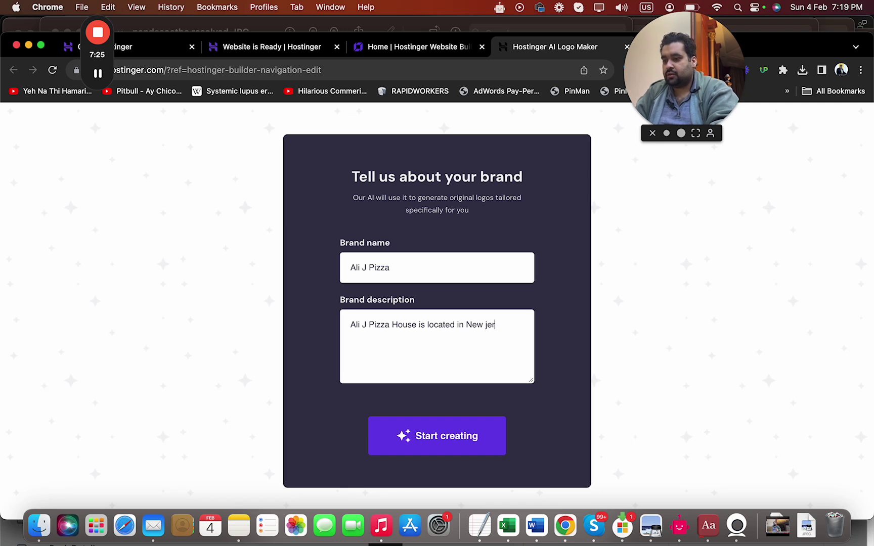
pyautogui.write('erica. Provide free home deliver')
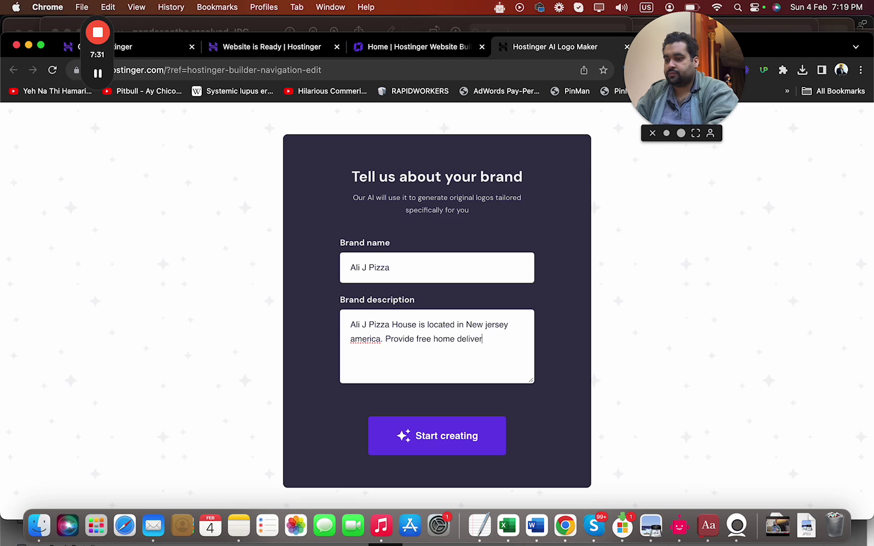
pyautogui.write('l')
pyautogui.press('super+a')
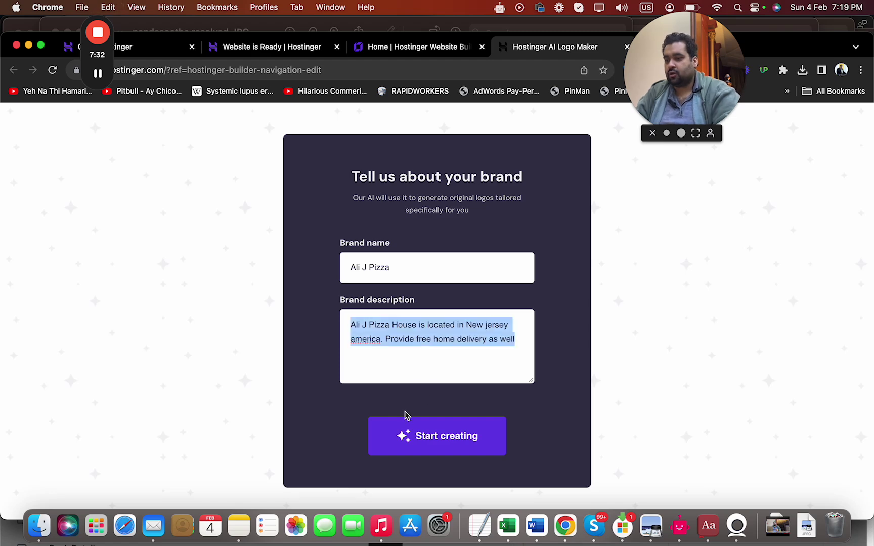
pyautogui.click(417, 440)
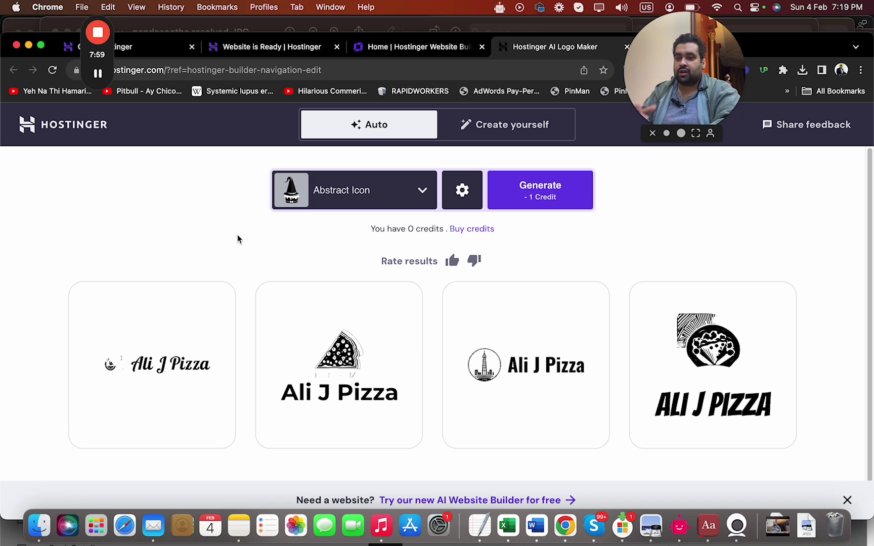
# Step: Download the generated Ali J Pizza logo with the pizza slice above the brand name
pyautogui.moveTo(272, 340)
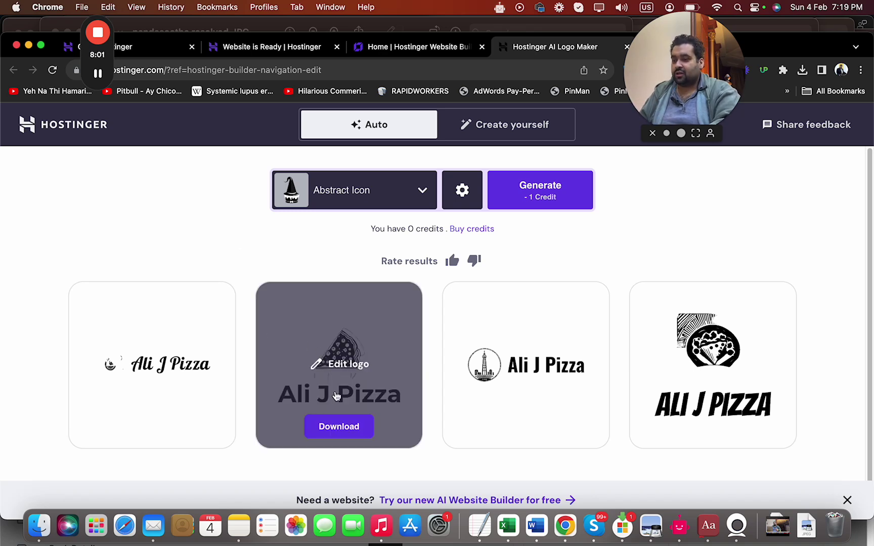
pyautogui.click(343, 429)
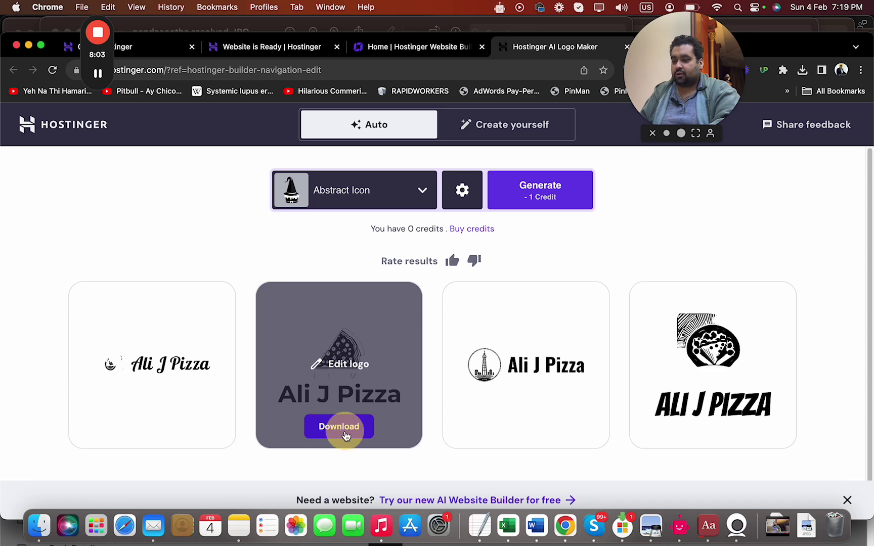
pyautogui.click(803, 70)
# Step: Return to the website builder and open the media library to replace the header logo image
pyautogui.click(429, 56)
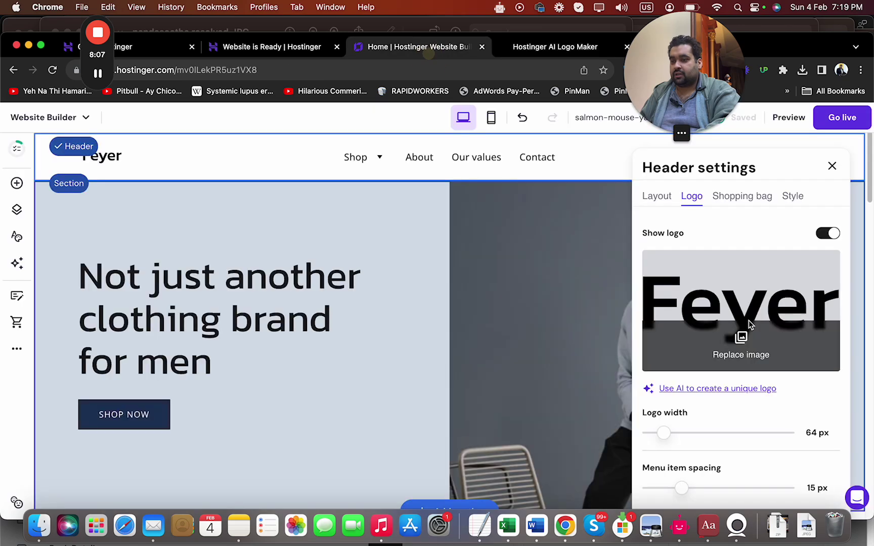
pyautogui.click(747, 333)
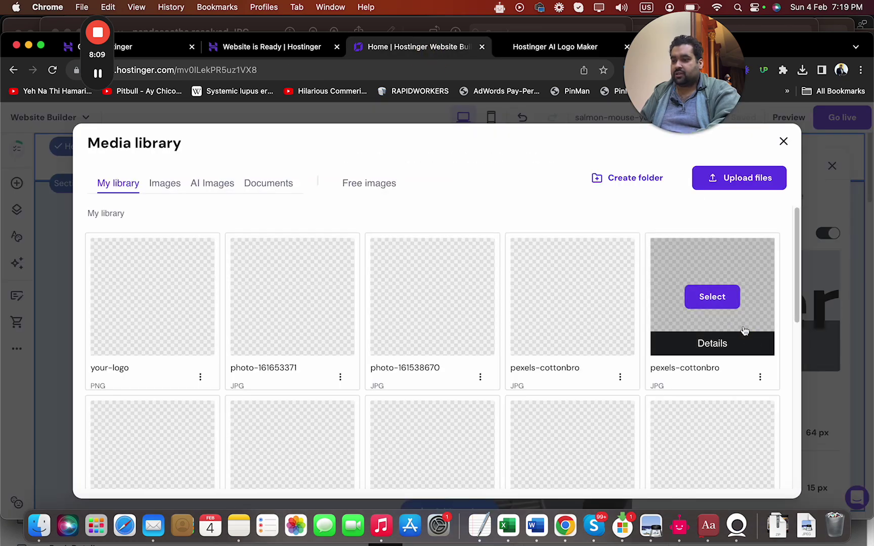
pyautogui.click(725, 181)
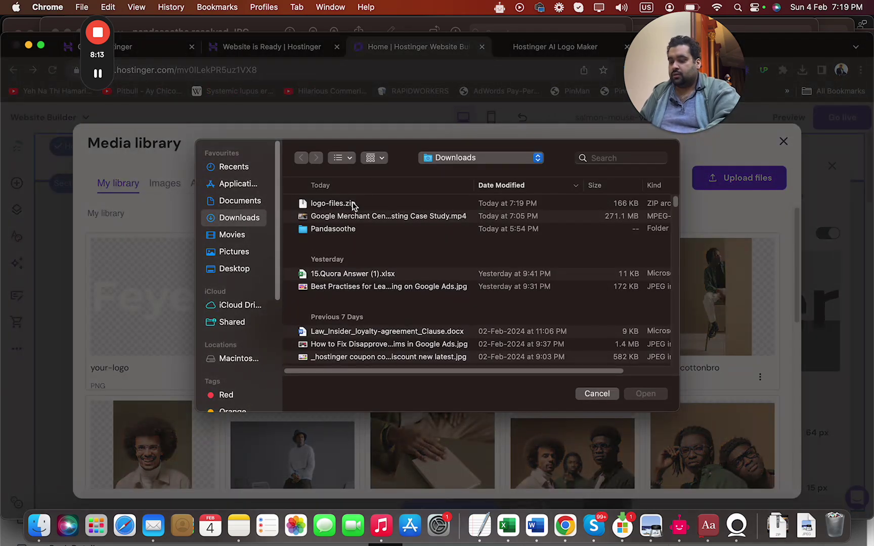
pyautogui.click(354, 205)
pyautogui.rightClick(354, 206)
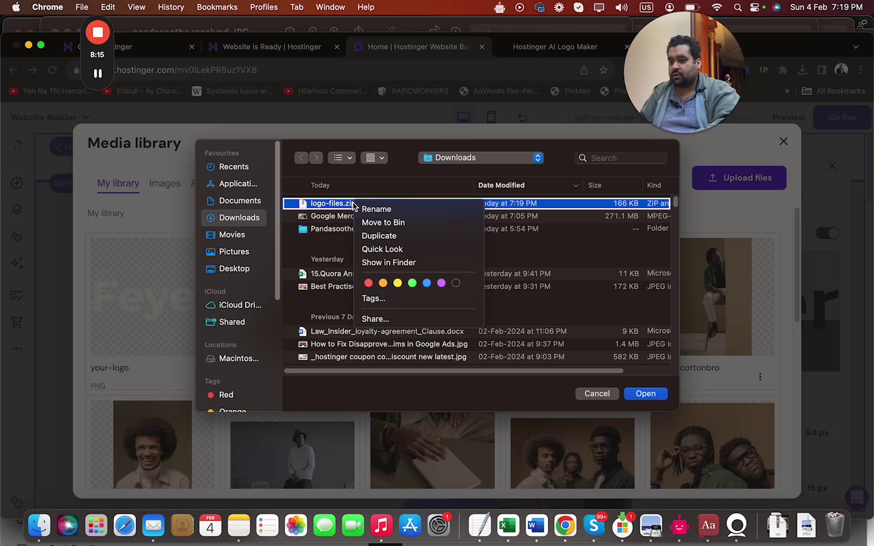
pyautogui.click(380, 250)
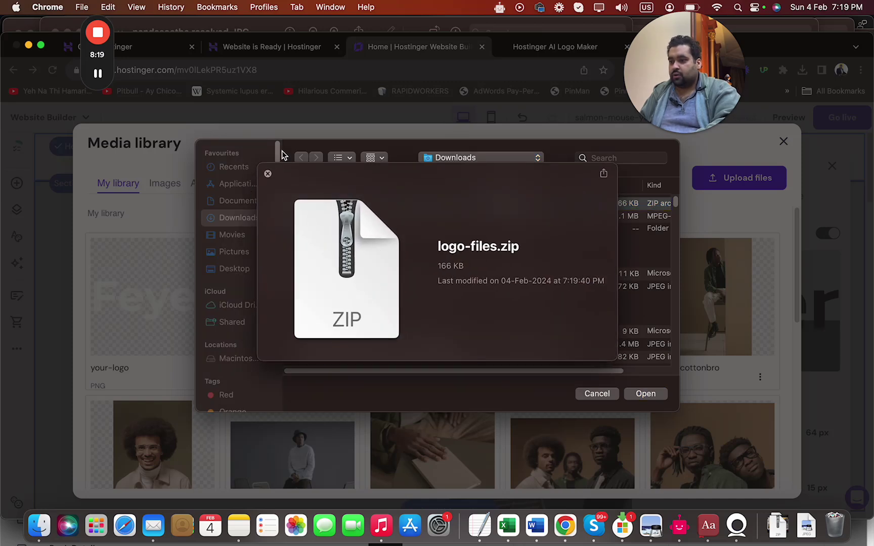
pyautogui.click(267, 173)
pyautogui.click(588, 394)
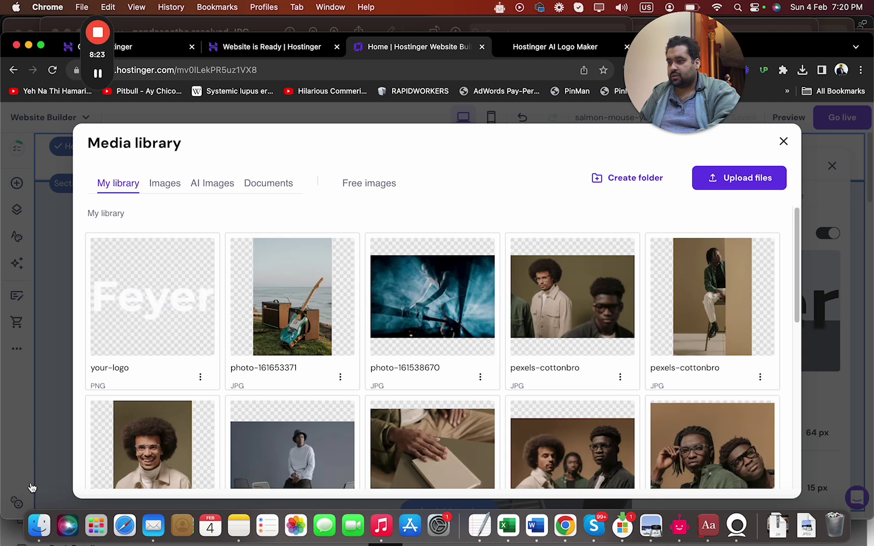
pyautogui.click(210, 185)
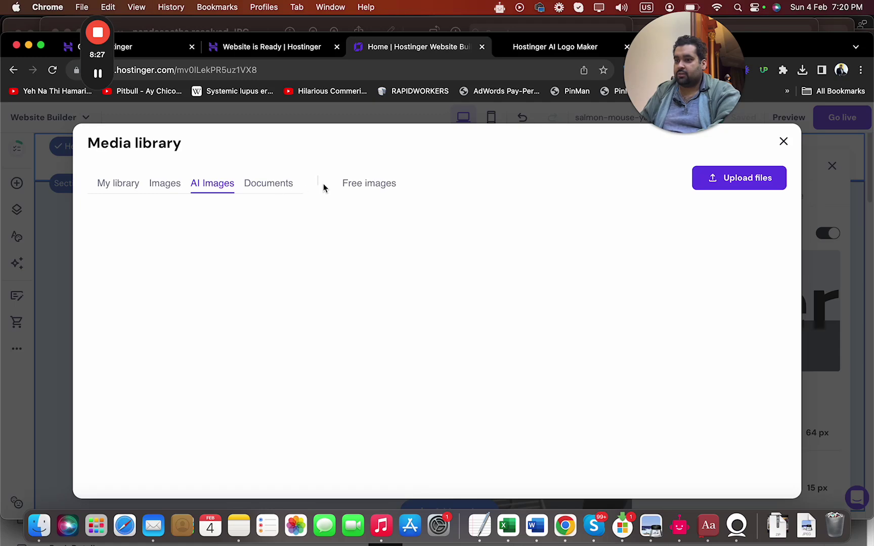
pyautogui.click(283, 185)
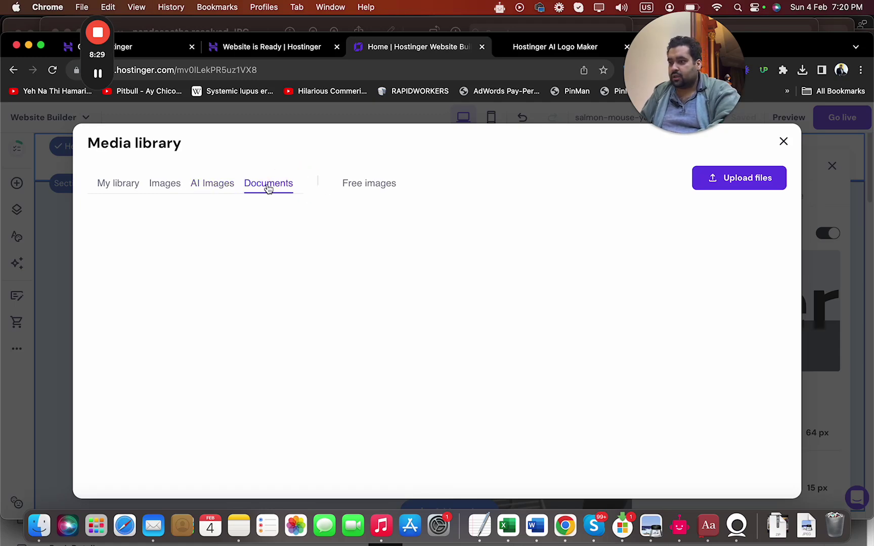
pyautogui.click(126, 183)
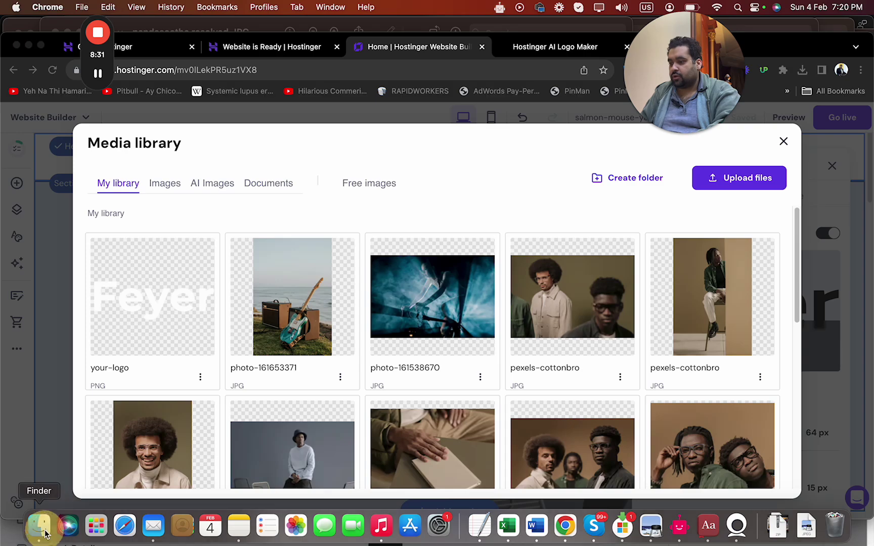
# Step: Switch to Finder, extract logo-files.zip in Downloads with Archive Utility, and open the extracted logo-files folder
pyautogui.click(39, 526)
pyautogui.click(79, 244)
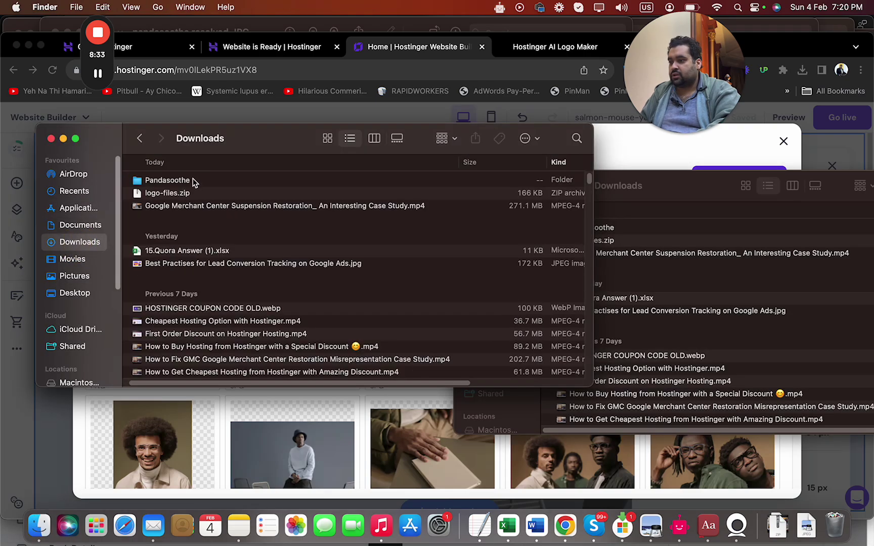
pyautogui.click(194, 192)
pyautogui.rightClick(195, 193)
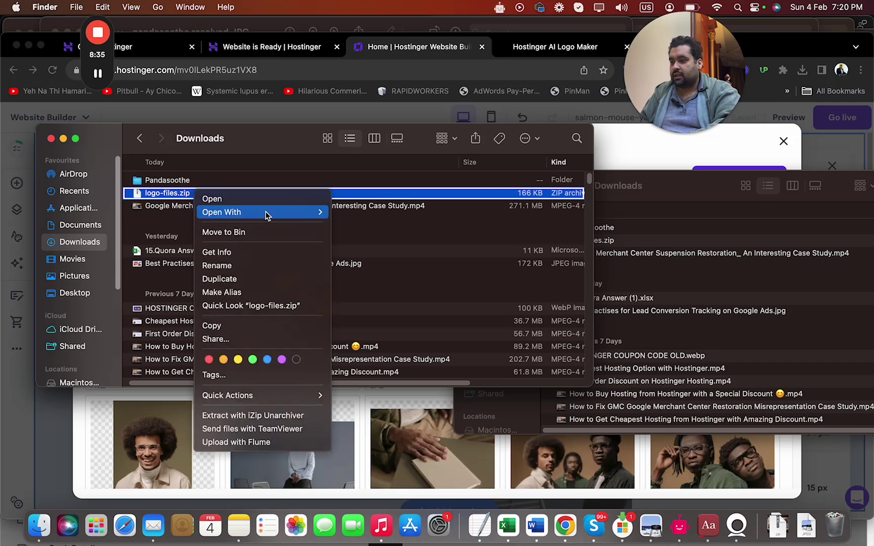
pyautogui.moveTo(279, 217)
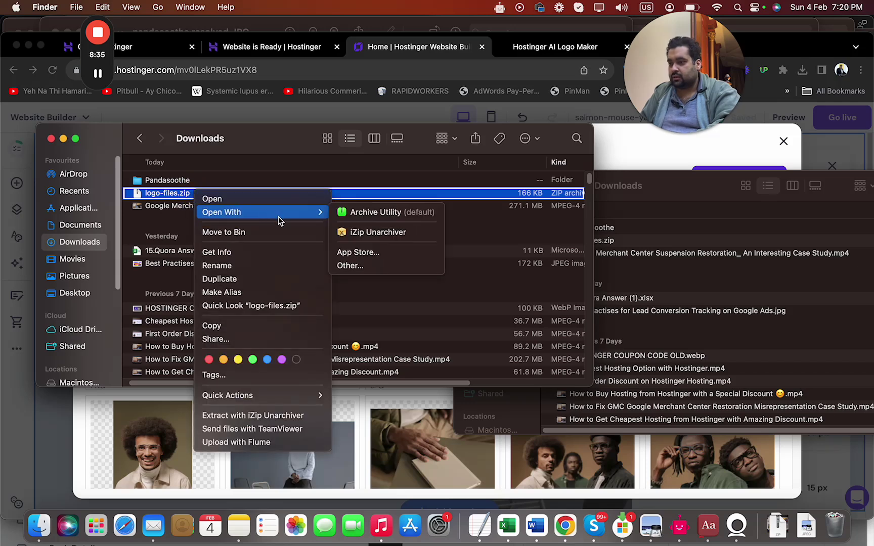
pyautogui.click(375, 213)
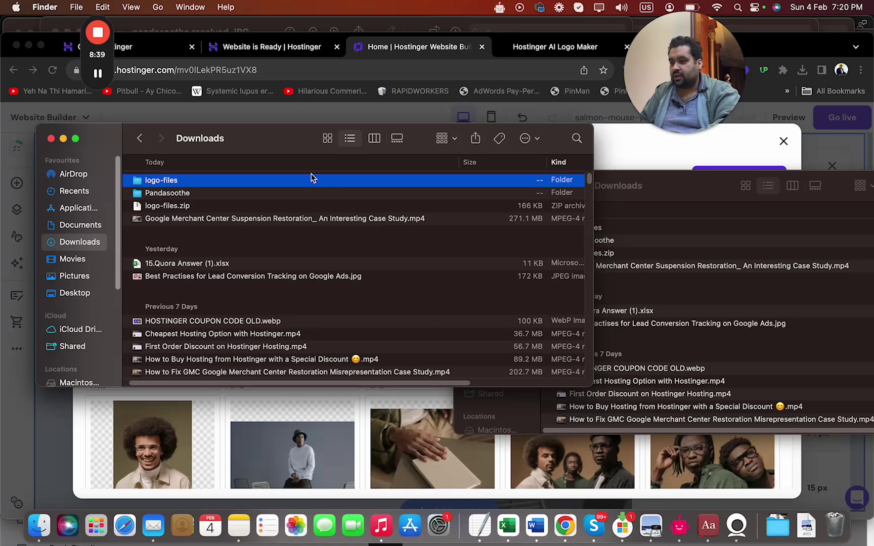
pyautogui.doubleClick(309, 180)
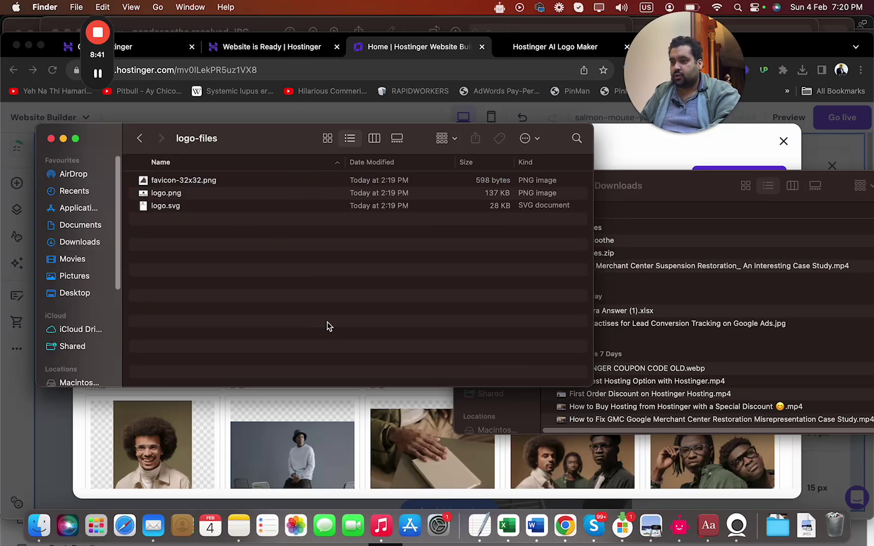
# Step: Upload logo.png from the logo-files folder to the website's media library and use it as the header logo
pyautogui.click(302, 405)
pyautogui.click(713, 176)
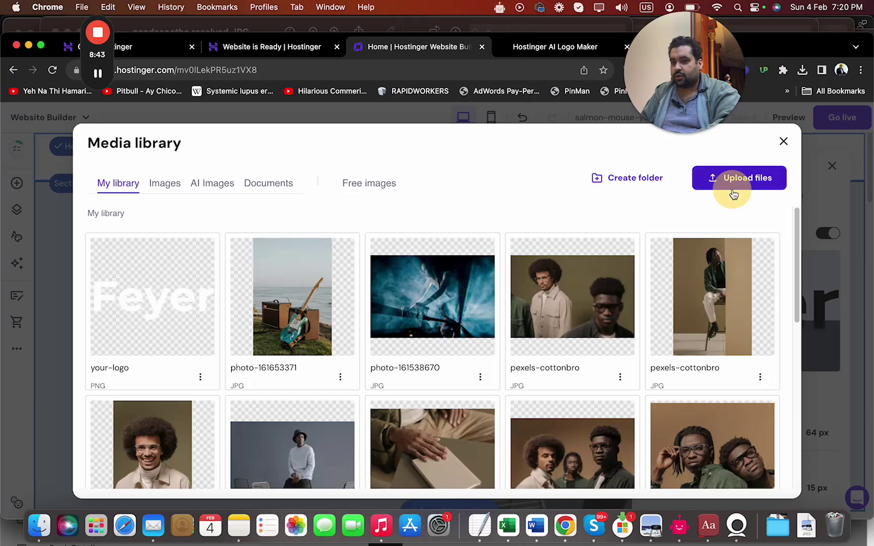
pyautogui.click(410, 205)
pyautogui.doubleClick(410, 205)
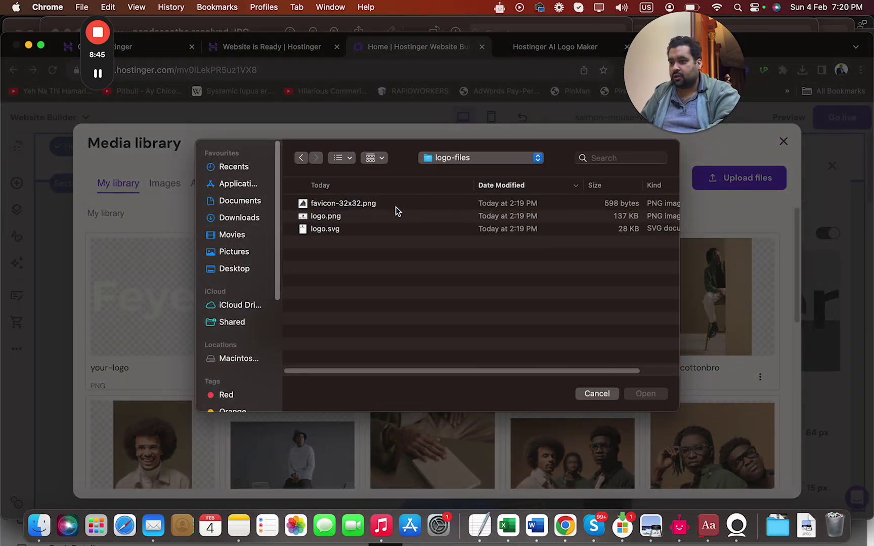
pyautogui.doubleClick(325, 216)
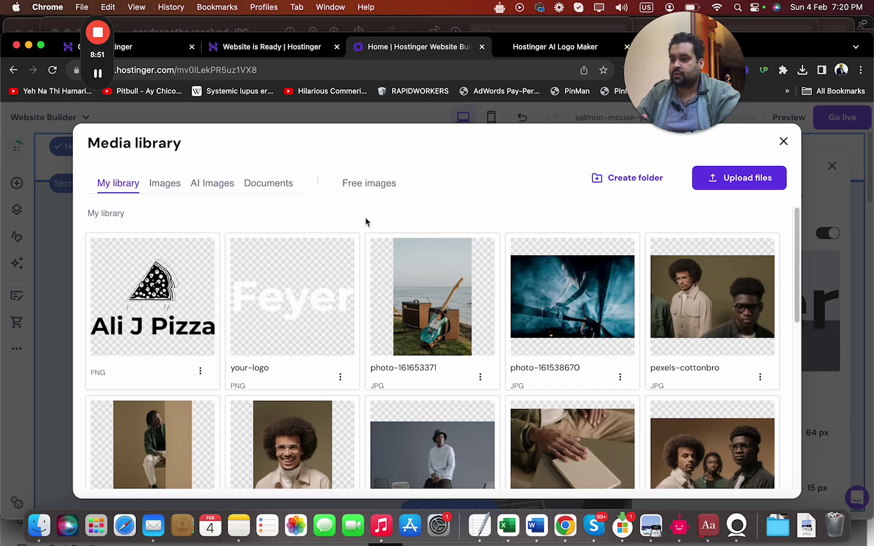
pyautogui.click(138, 306)
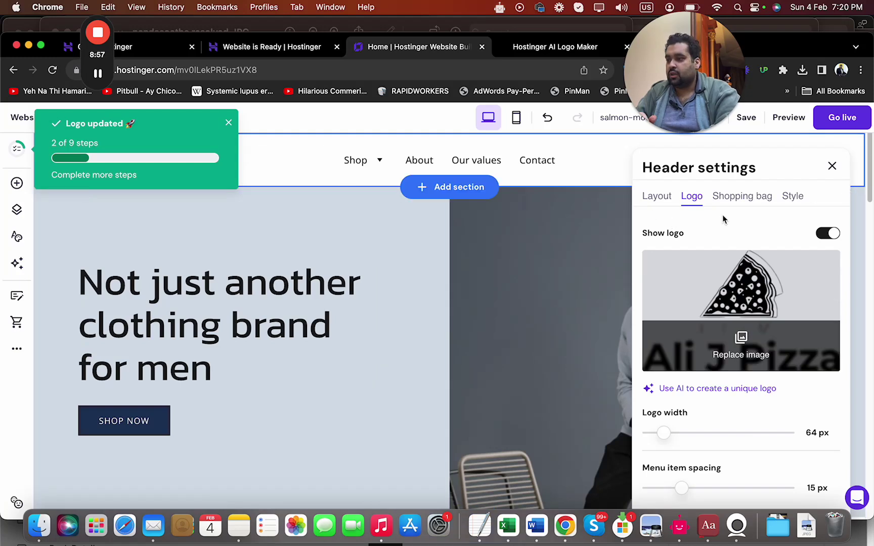
# Step: Fine-tune the logo width and menu item spacing in the header settings and close them
pyautogui.click(229, 124)
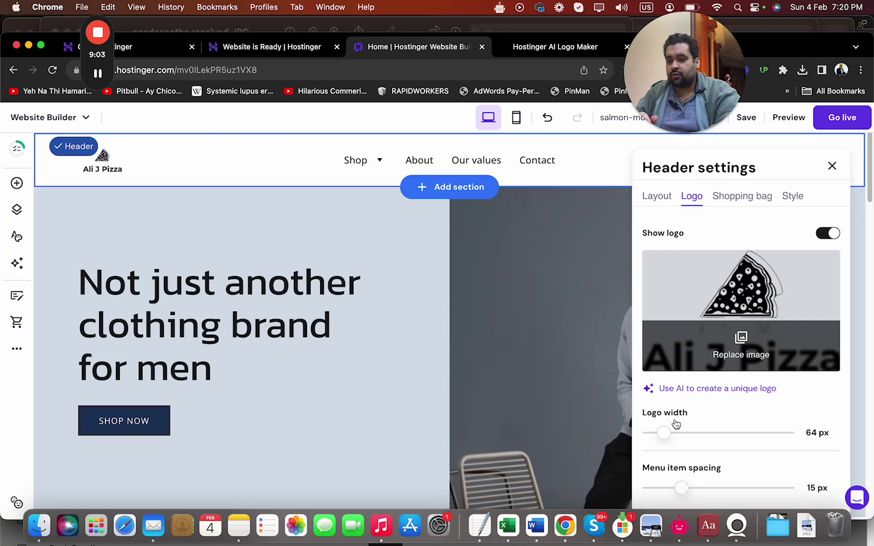
pyautogui.moveTo(665, 431)
pyautogui.mouseDown()
pyautogui.moveTo(687, 429)
pyautogui.moveTo(664, 432)
pyautogui.mouseUp()
pyautogui.moveTo(684, 488)
pyautogui.mouseDown()
pyautogui.moveTo(718, 487)
pyautogui.moveTo(677, 487)
pyautogui.mouseUp()
pyautogui.click(832, 166)
# Step: Replace the footer's About us paragraph with "We are an Ecommerce online clothing store."
pyautogui.moveTo(870, 178); pyautogui.dragTo(870, 488)
pyautogui.click(147, 248)
pyautogui.click(152, 256)
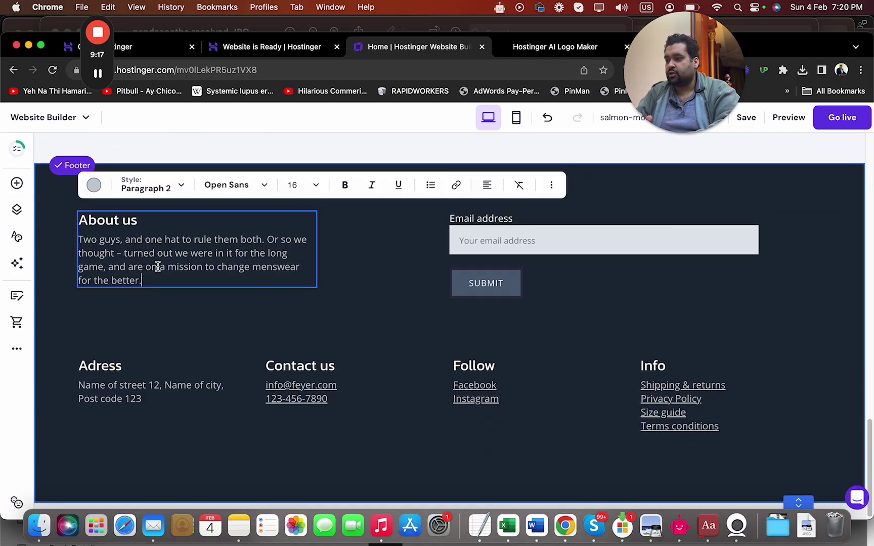
pyautogui.moveTo(162, 280); pyautogui.dragTo(76, 247)
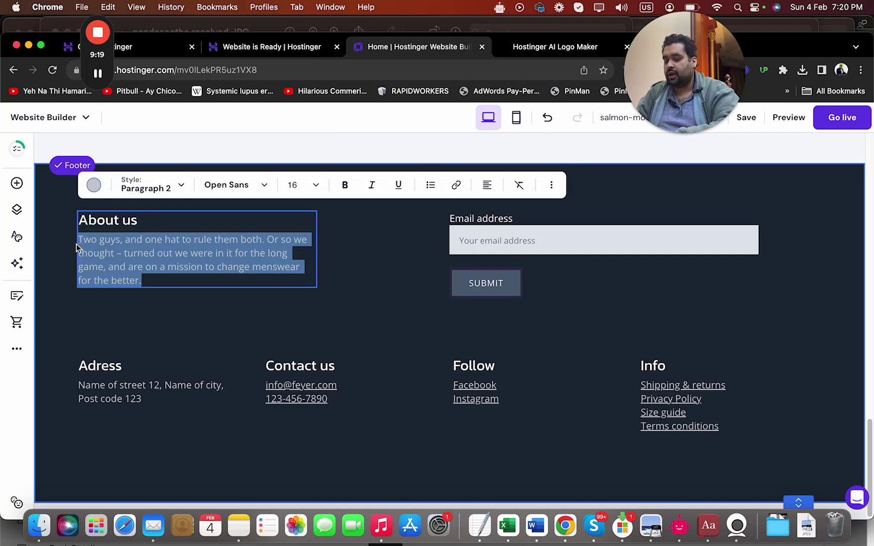
pyautogui.write('We are a')
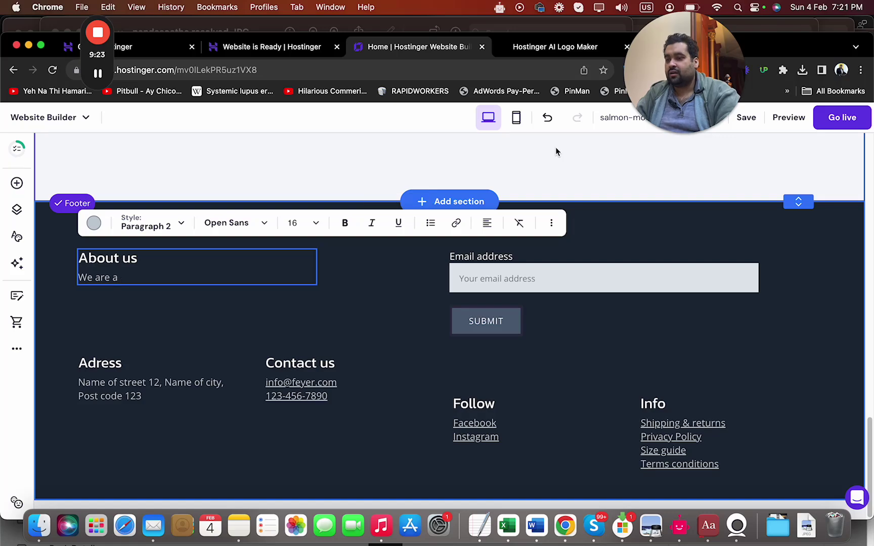
pyautogui.moveTo(870, 413)
pyautogui.mouseDown()
pyautogui.moveTo(863, 405)
pyautogui.moveTo(867, 98)
pyautogui.moveTo(864, 430)
pyautogui.mouseUp()
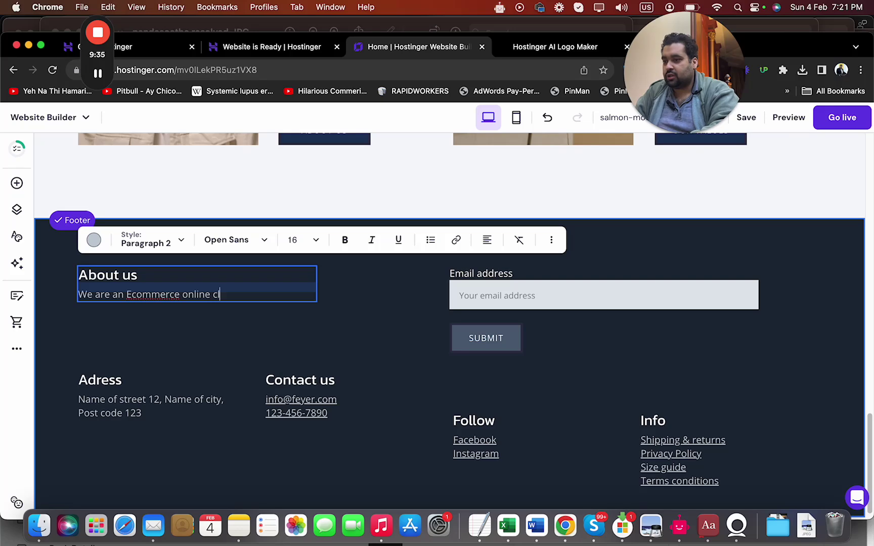
pyautogui.write('ng store.')
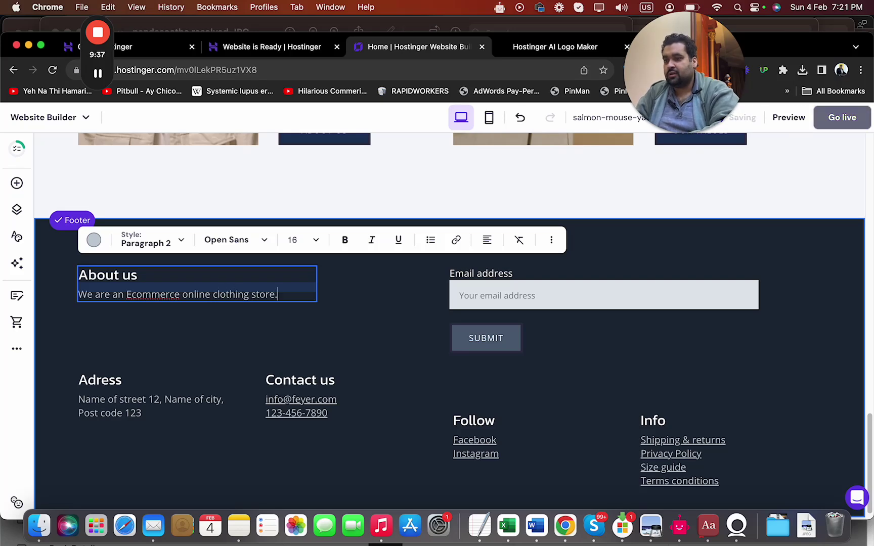
# Step: Examine the AI logo maker's Create yourself mode and its logo text options, and return to the website builder
pyautogui.click(519, 50)
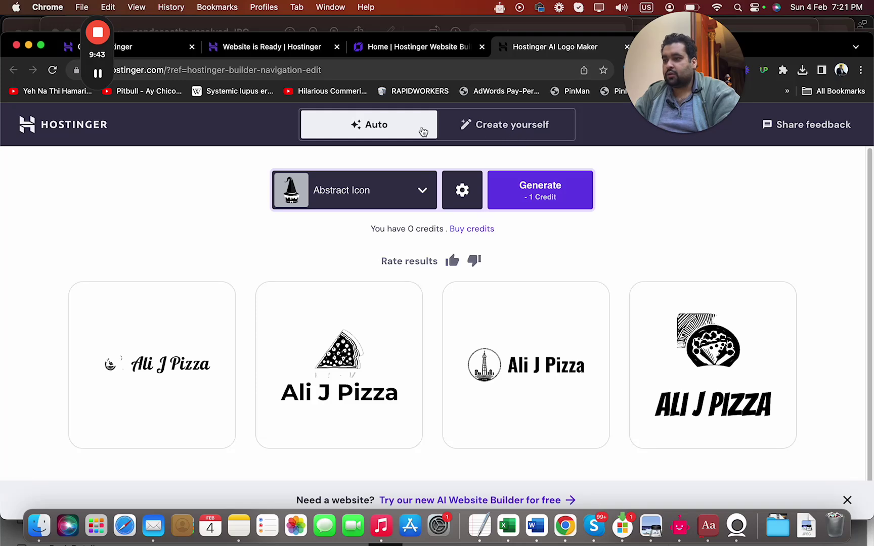
pyautogui.click(496, 128)
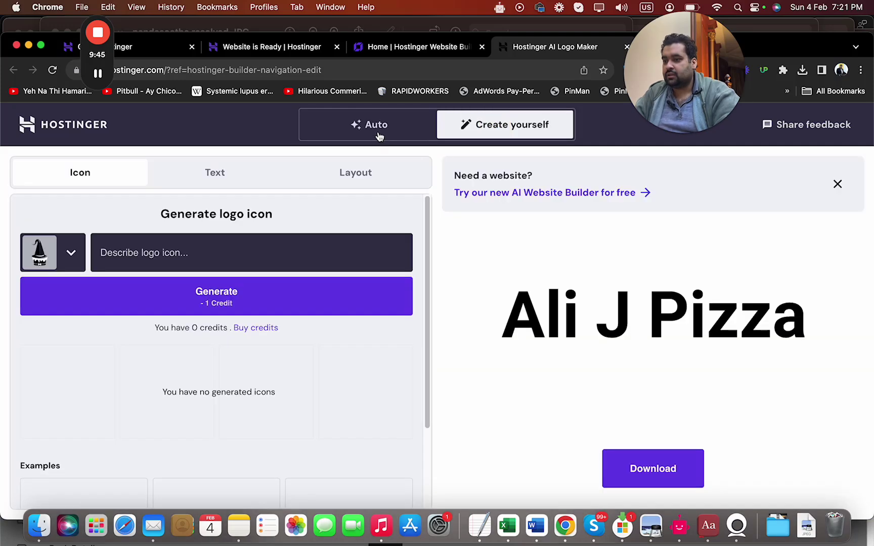
pyautogui.click(380, 133)
pyautogui.click(468, 129)
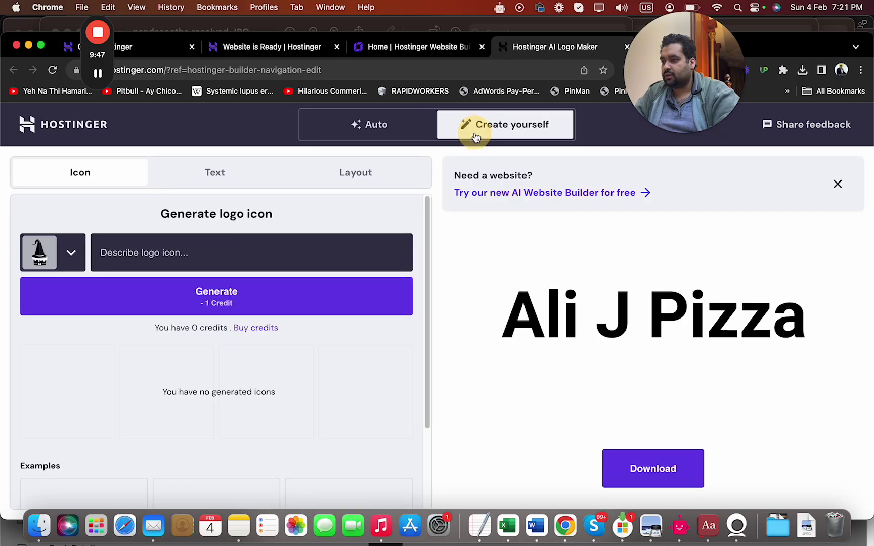
pyautogui.click(245, 182)
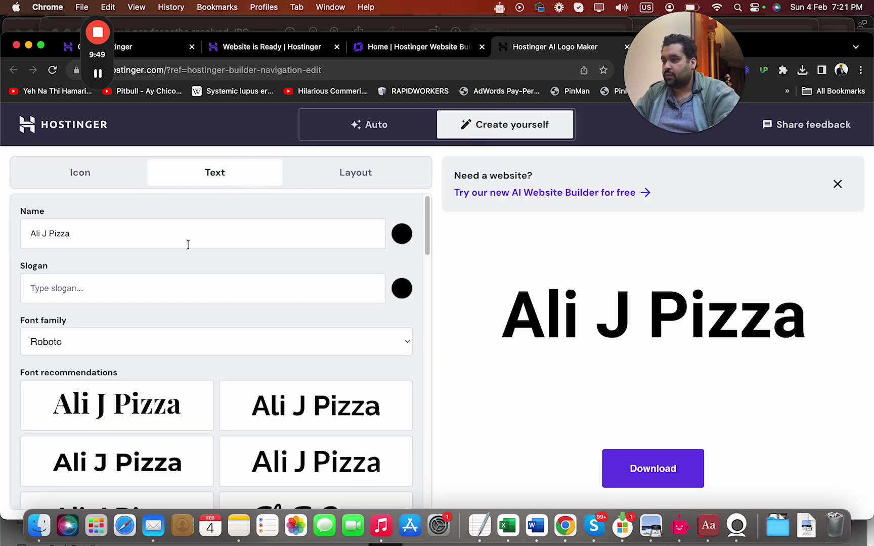
pyautogui.moveTo(191, 239); pyautogui.dragTo(6, 221)
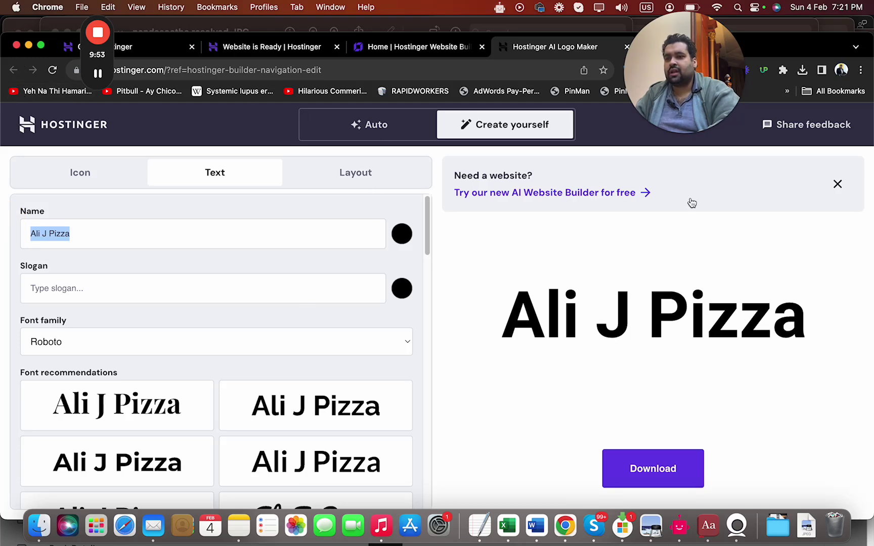
pyautogui.click(438, 53)
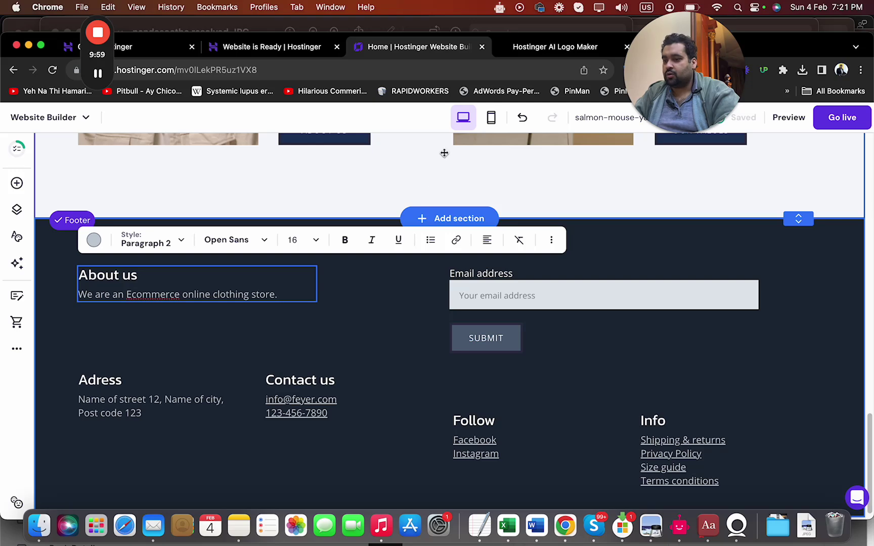
# Step: Move the footer's email form below the address block and back to the upper area opposite About us
pyautogui.click(459, 300)
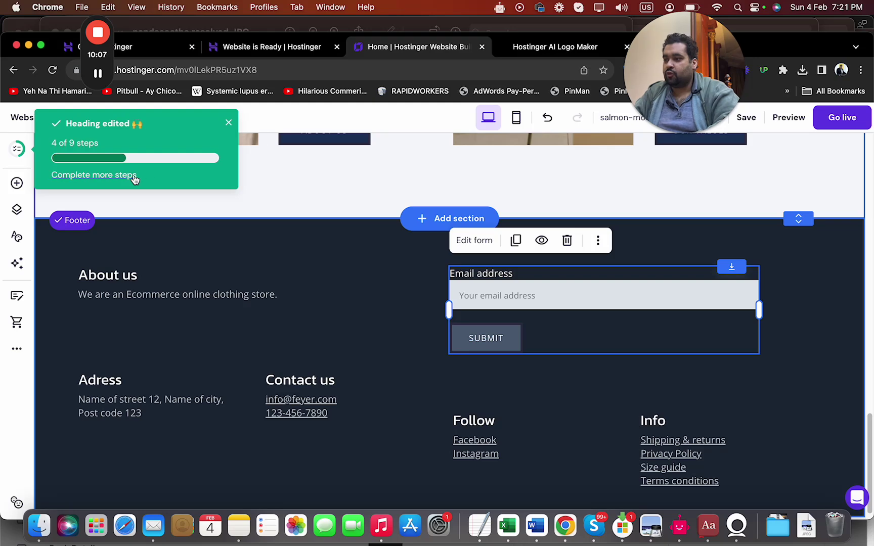
pyautogui.click(595, 250)
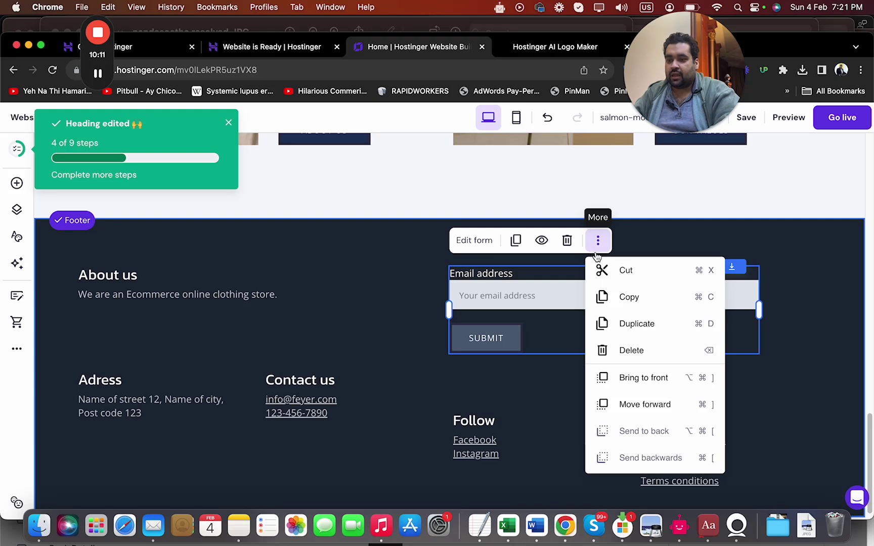
pyautogui.moveTo(517, 315); pyautogui.dragTo(141, 492)
pyautogui.scroll(-2, 870, 424)
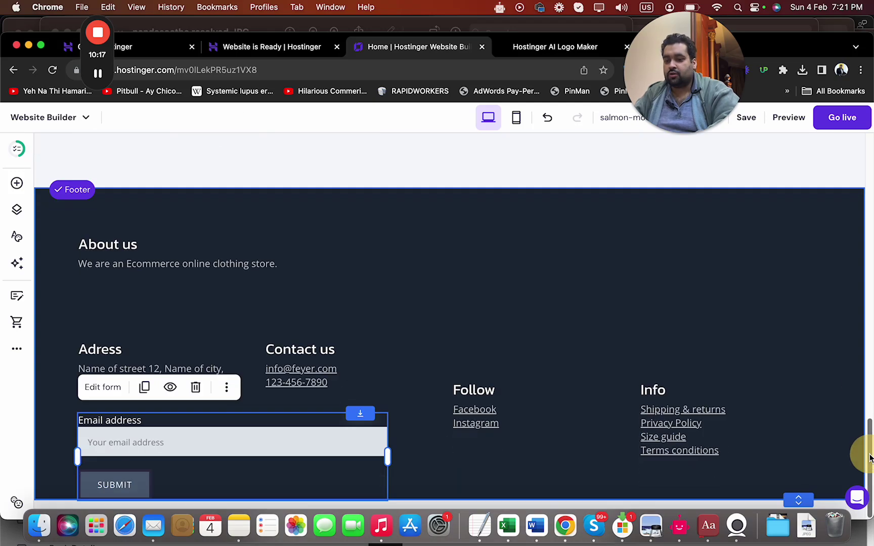
pyautogui.moveTo(267, 437); pyautogui.dragTo(646, 250)
# Step: Rearrange the footer text, shifting the Adress block slightly down and placing About us near the footer's upper edge
pyautogui.moveTo(181, 250); pyautogui.dragTo(181, 455)
pyautogui.moveTo(142, 353)
pyautogui.mouseDown()
pyautogui.moveTo(141, 234)
pyautogui.moveTo(136, 364)
pyautogui.mouseUp()
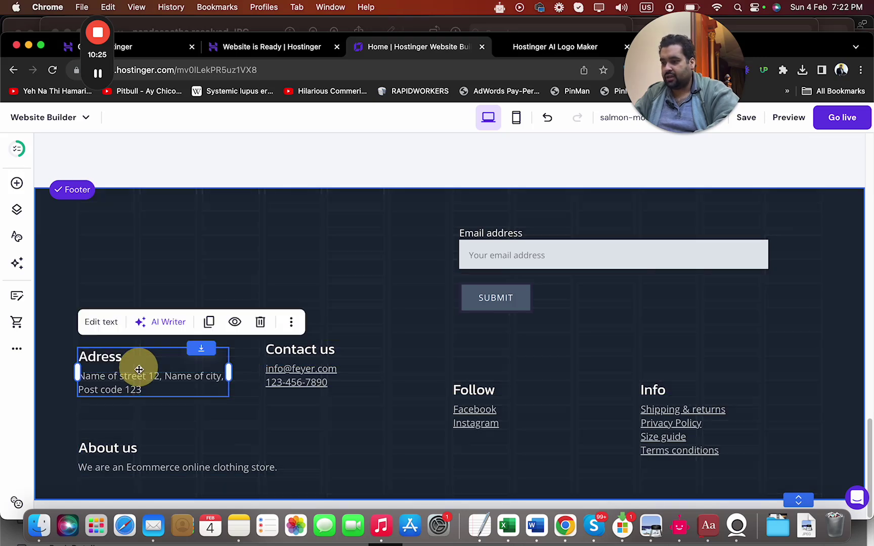
pyautogui.moveTo(133, 456); pyautogui.dragTo(135, 235)
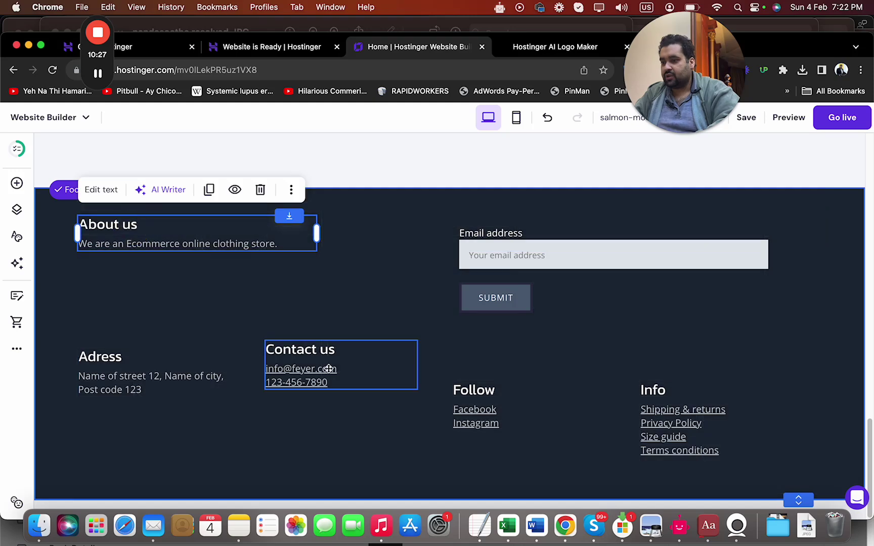
# Step: Replace the phone number in the footer's Contact us block with "Call Me."
pyautogui.doubleClick(357, 370)
pyautogui.moveTo(346, 383); pyautogui.dragTo(261, 380)
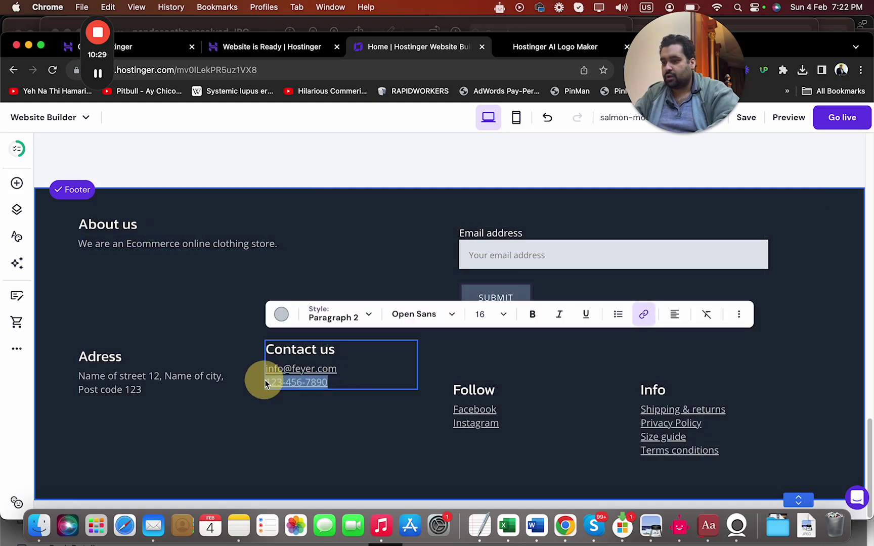
pyautogui.write('Call Me')
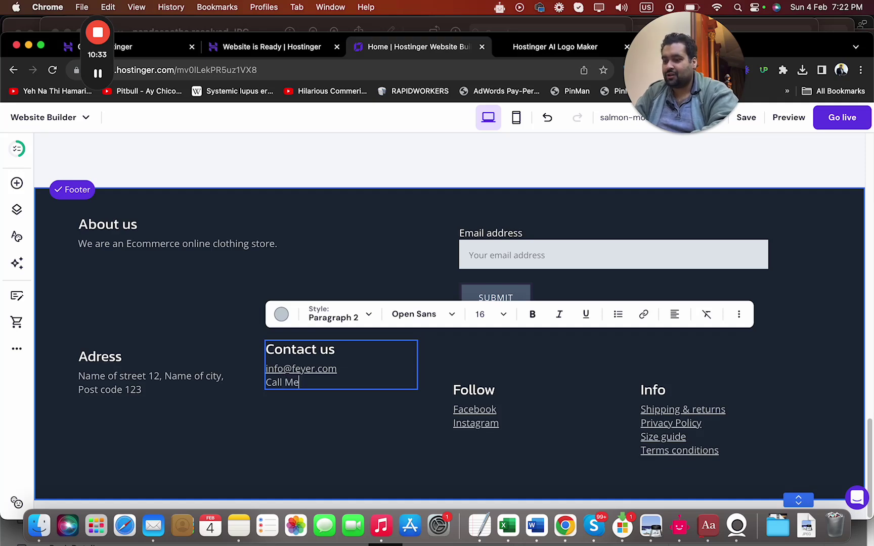
pyautogui.press('Escape')
# Step: Add a "Social Media" line below Instagram in the footer's Follow block
pyautogui.click(484, 415)
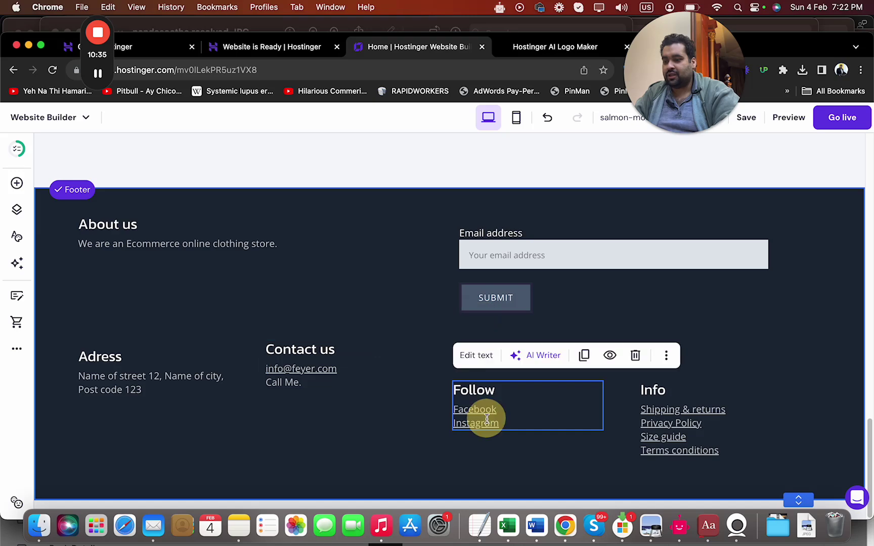
pyautogui.click(510, 421)
pyautogui.press('Return')
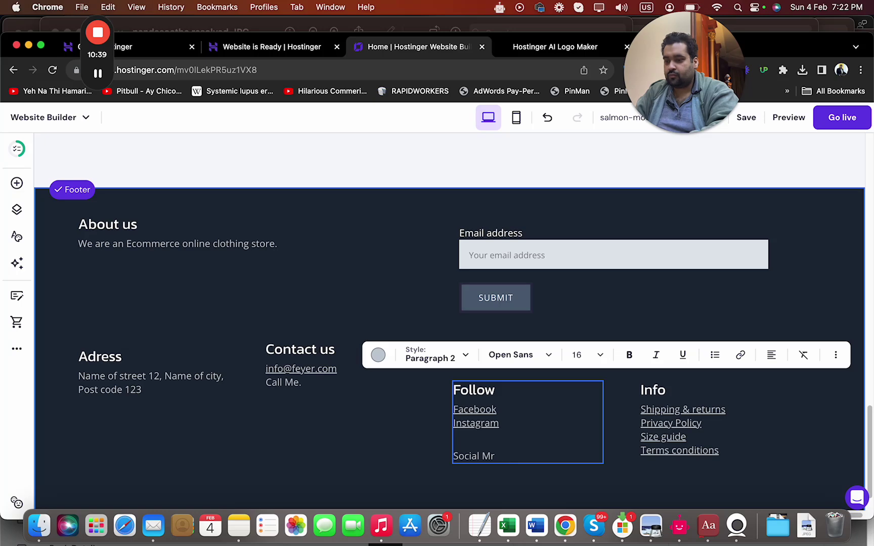
# Step: Compose a facebook.com page address in the browser's address bar, copy it and clear the bar
pyautogui.click(441, 71)
pyautogui.write('facebook.com/')
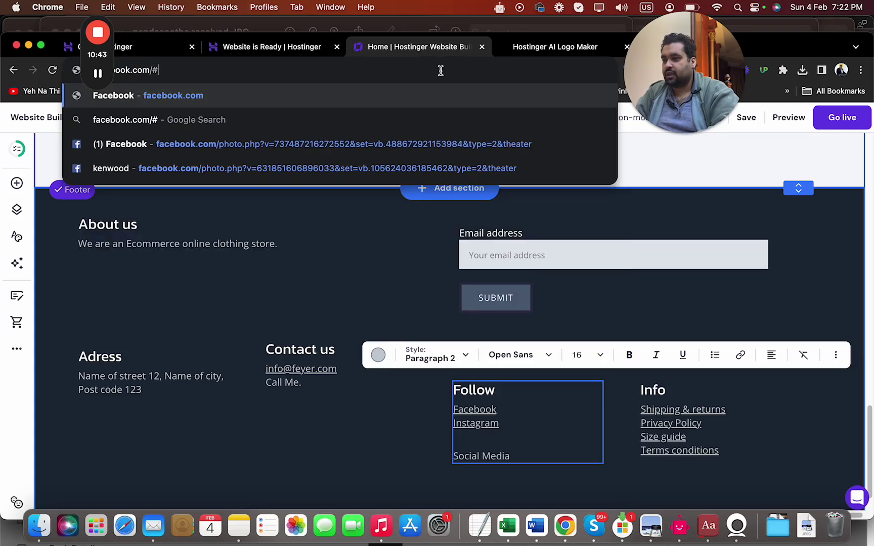
pyautogui.write('alijpizza')
pyautogui.press('super+a')
pyautogui.press('super+c')
pyautogui.press('BackSpace')
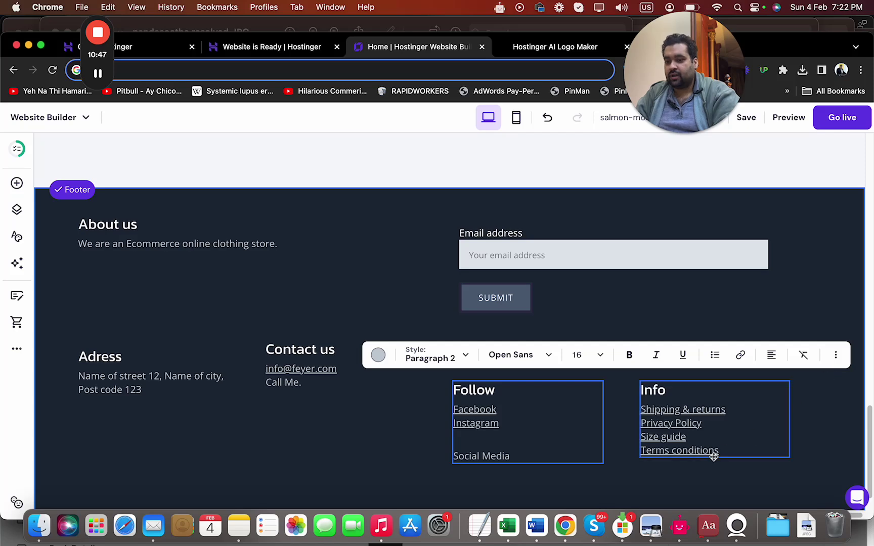
# Step: Link the Social Media text in the footer's Follow block to the copied Facebook address
pyautogui.moveTo(510, 457); pyautogui.dragTo(453, 457)
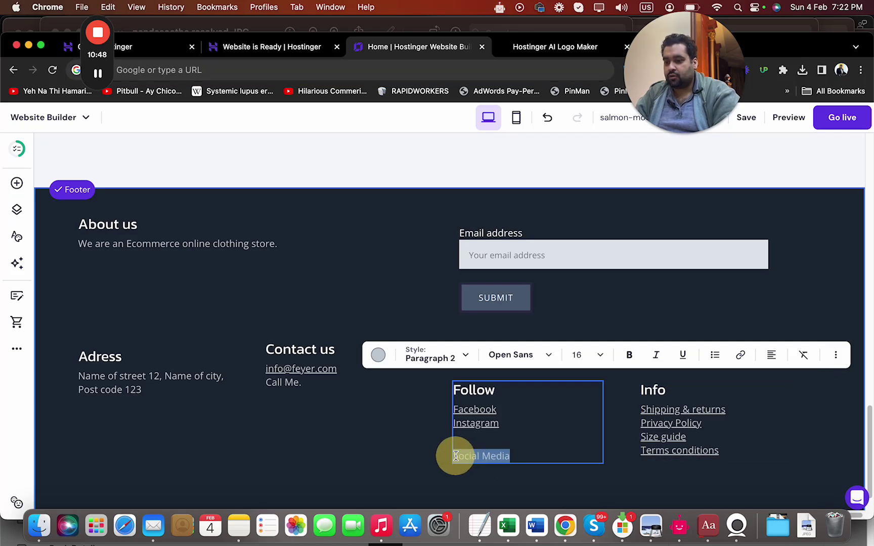
pyautogui.click(740, 355)
pyautogui.click(617, 253)
pyautogui.press('super+v')
pyautogui.click(711, 414)
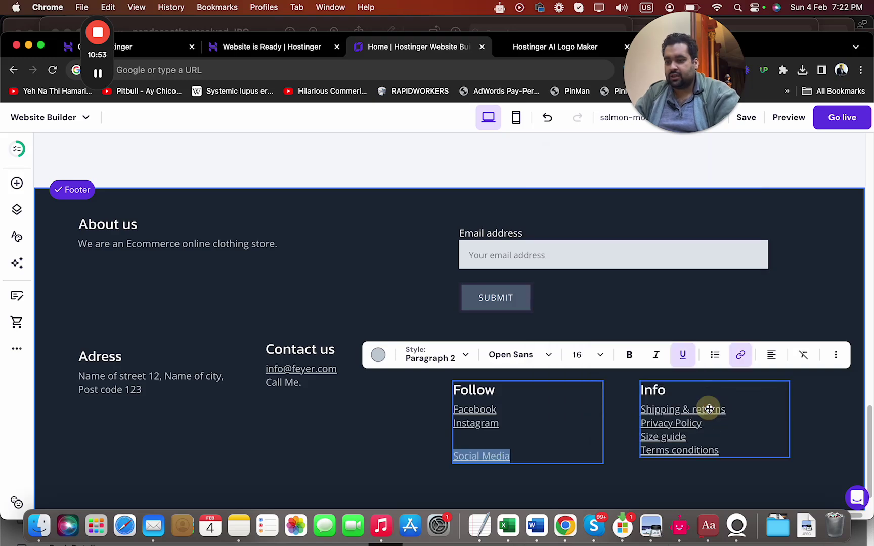
pyautogui.click(497, 458)
# Step: Examine the section templates and categories available for insertion below the home page products, and close the section library
pyautogui.moveTo(871, 445); pyautogui.dragTo(870, 279)
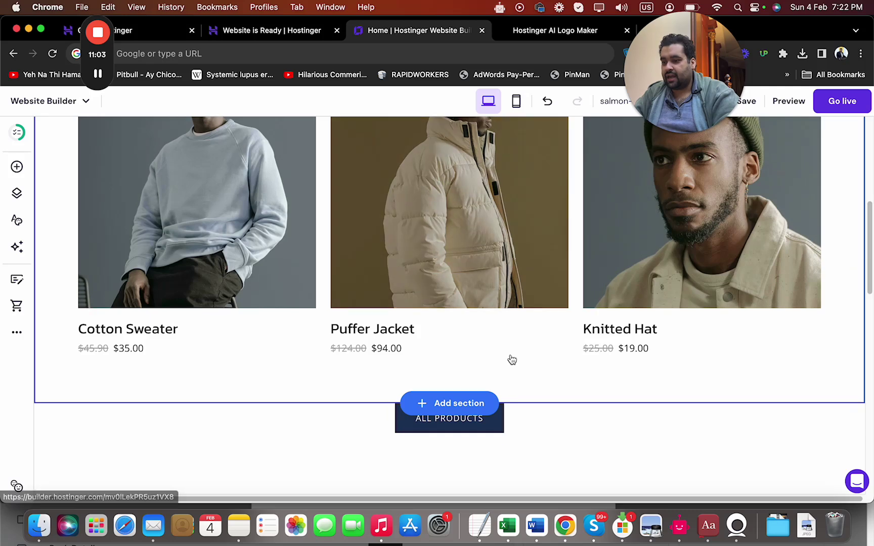
pyautogui.click(445, 401)
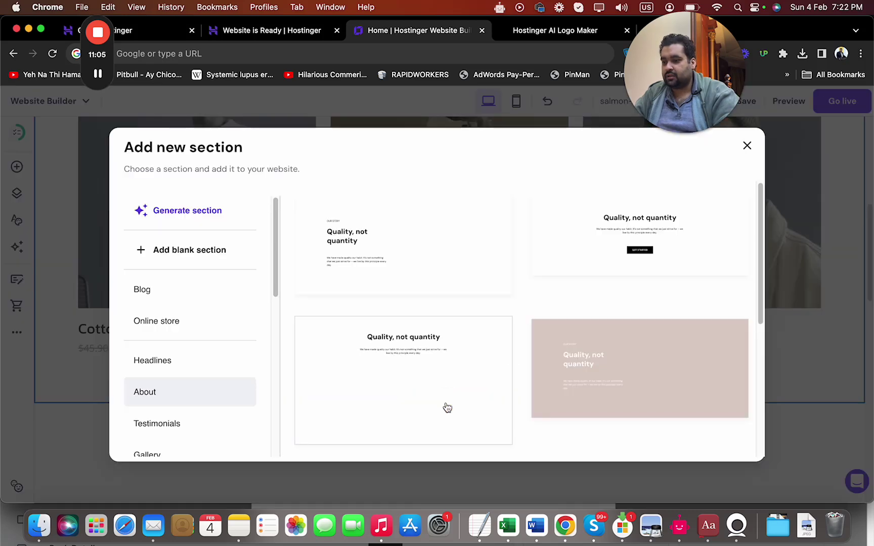
pyautogui.moveTo(760, 236); pyautogui.dragTo(758, 390)
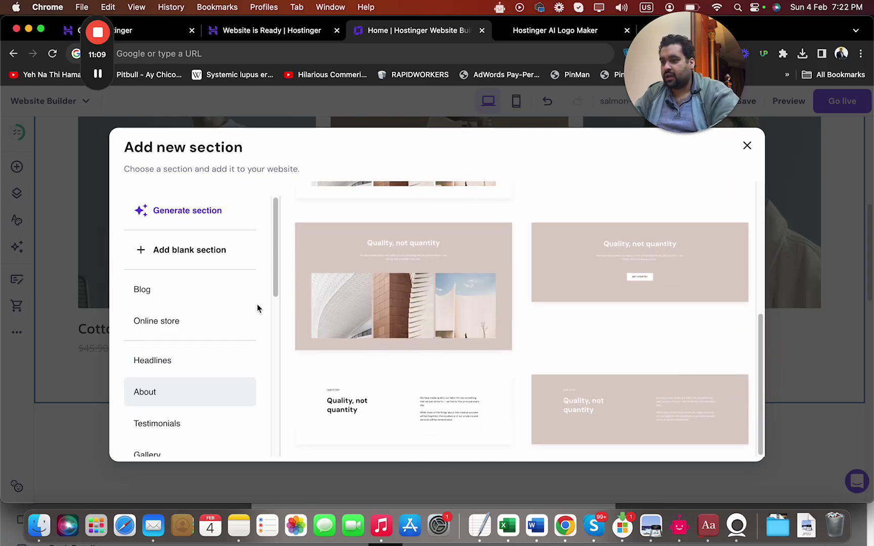
pyautogui.moveTo(273, 292); pyautogui.dragTo(284, 411)
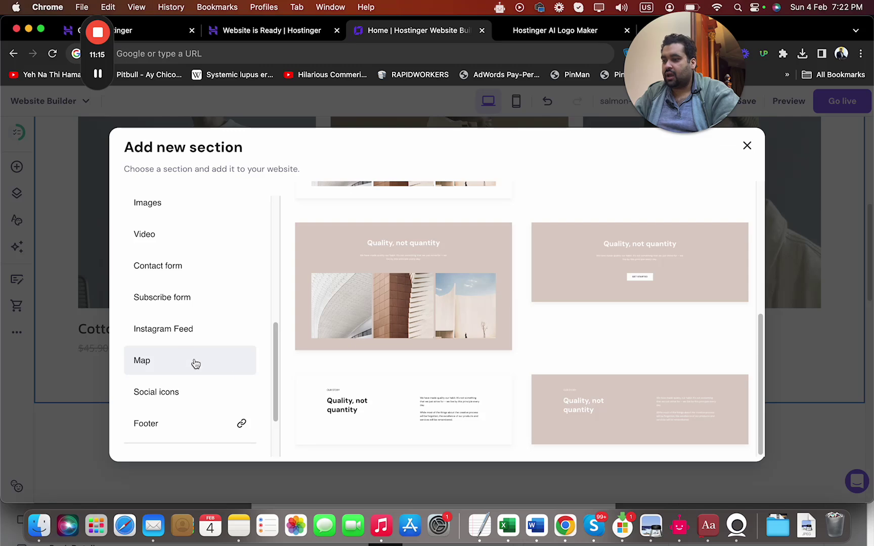
pyautogui.moveTo(279, 400); pyautogui.dragTo(284, 262)
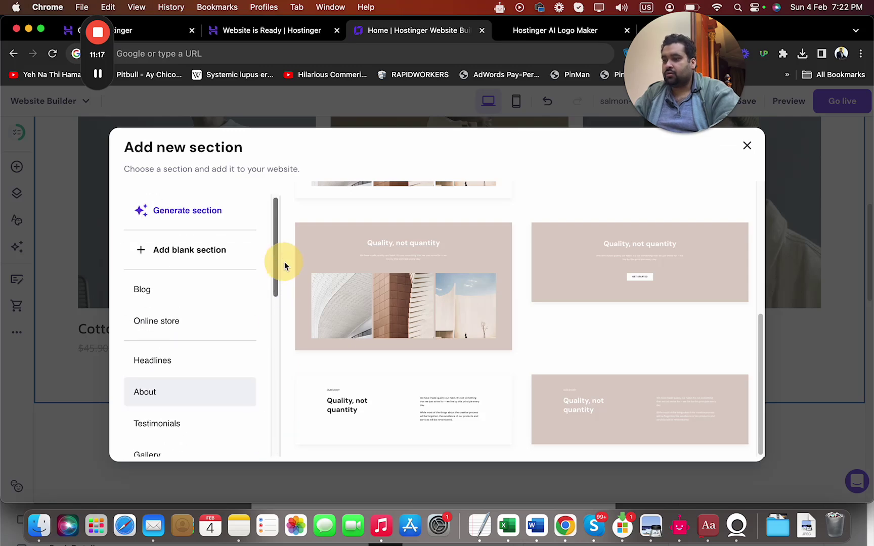
pyautogui.click(747, 146)
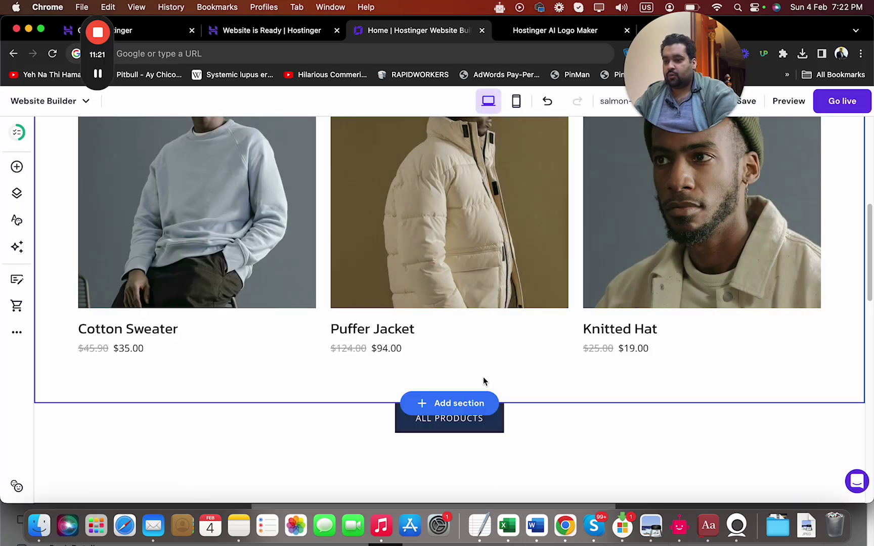
# Step: Open the All products page from the site's page list and look through its product grid
pyautogui.scroll(-4, 870, 299)
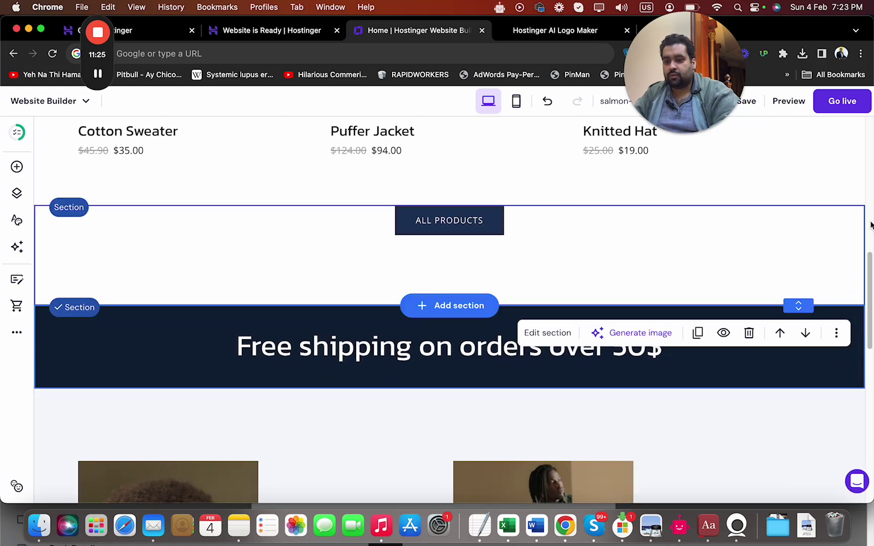
pyautogui.moveTo(869, 262); pyautogui.dragTo(870, 168)
pyautogui.click(16, 193)
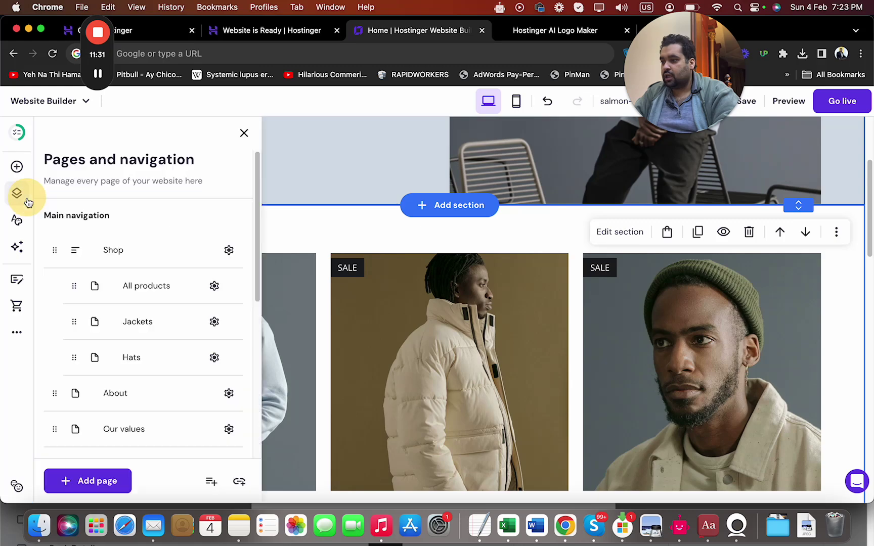
pyautogui.click(142, 287)
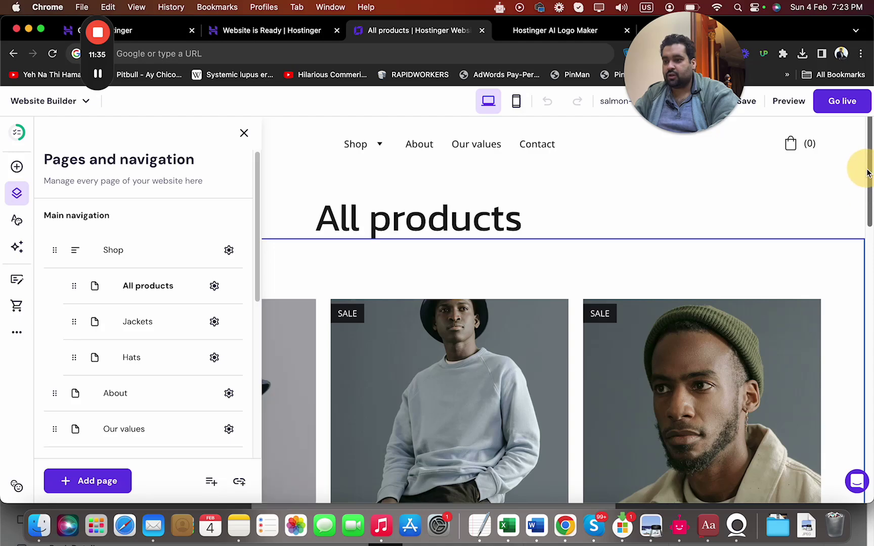
pyautogui.moveTo(870, 210); pyautogui.dragTo(833, 343)
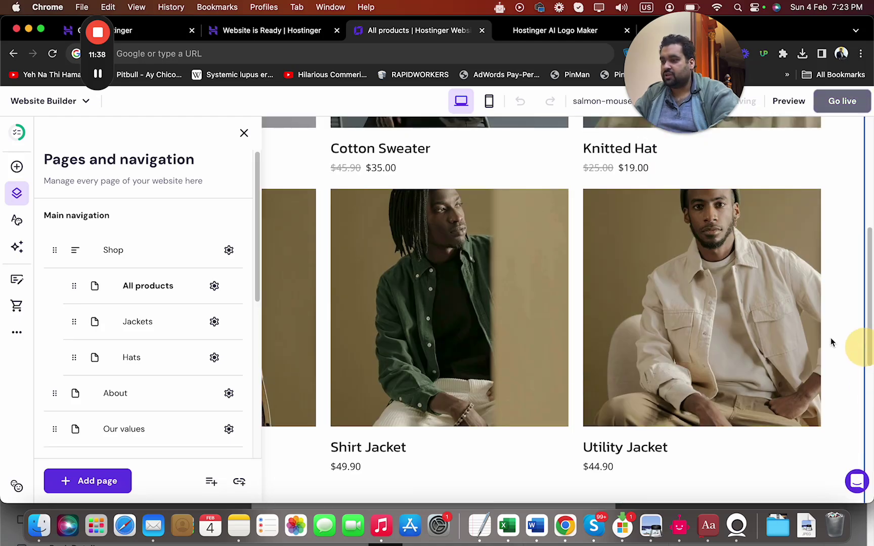
# Step: Open the Jackets page and change its heading to "Jackets ABC"
pyautogui.click(135, 329)
pyautogui.click(244, 134)
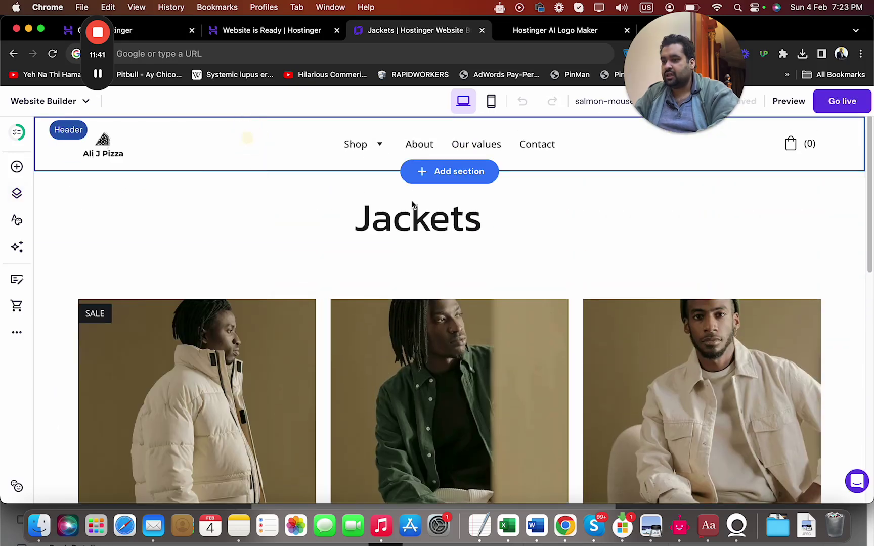
pyautogui.click(455, 209)
pyautogui.click(474, 209)
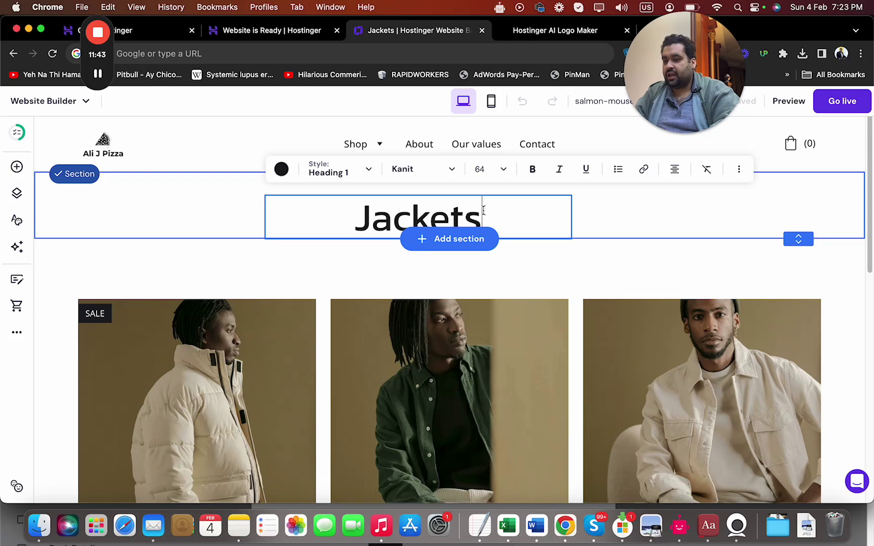
pyautogui.write('ABC')
pyautogui.click(810, 298)
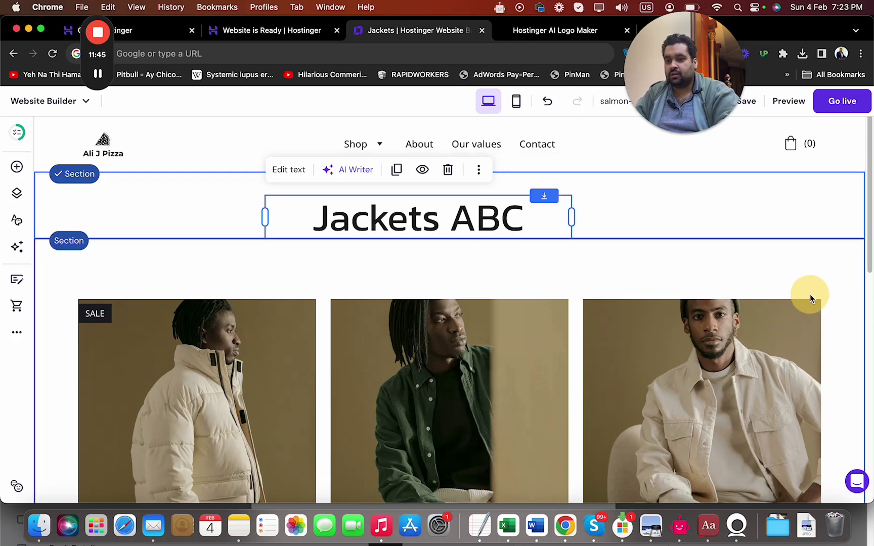
# Step: Open the Shirt Jacket product page and go from its section settings to editing the product in the store manager
pyautogui.scroll(-5, 810, 298)
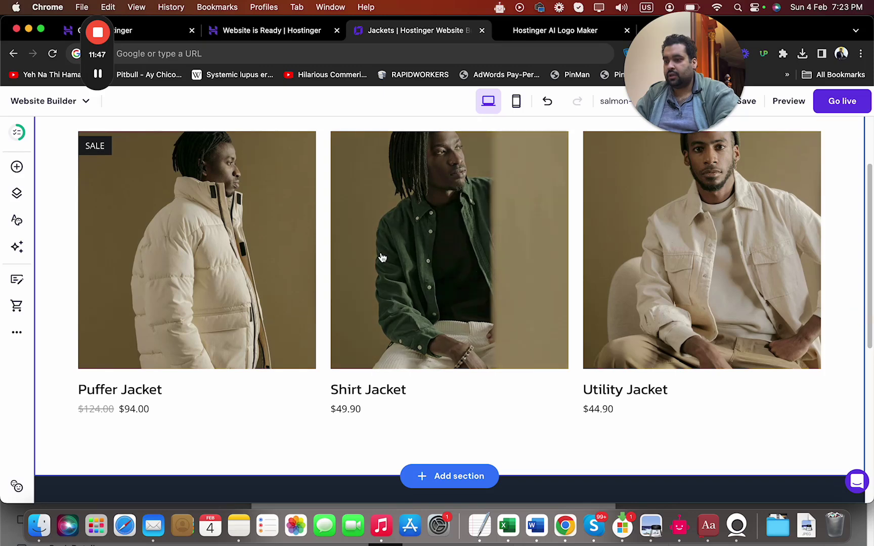
pyautogui.click(383, 258)
pyautogui.moveTo(864, 272); pyautogui.dragTo(864, 167)
pyautogui.click(411, 335)
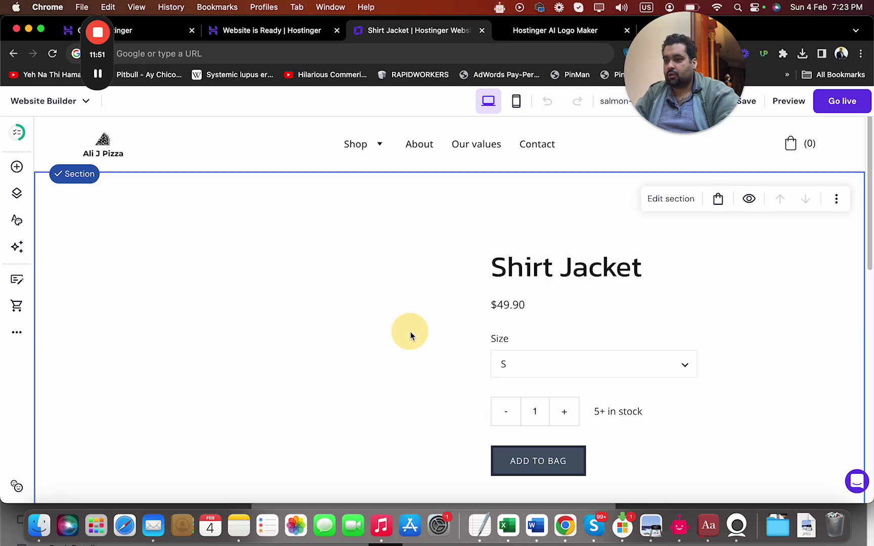
pyautogui.click(666, 200)
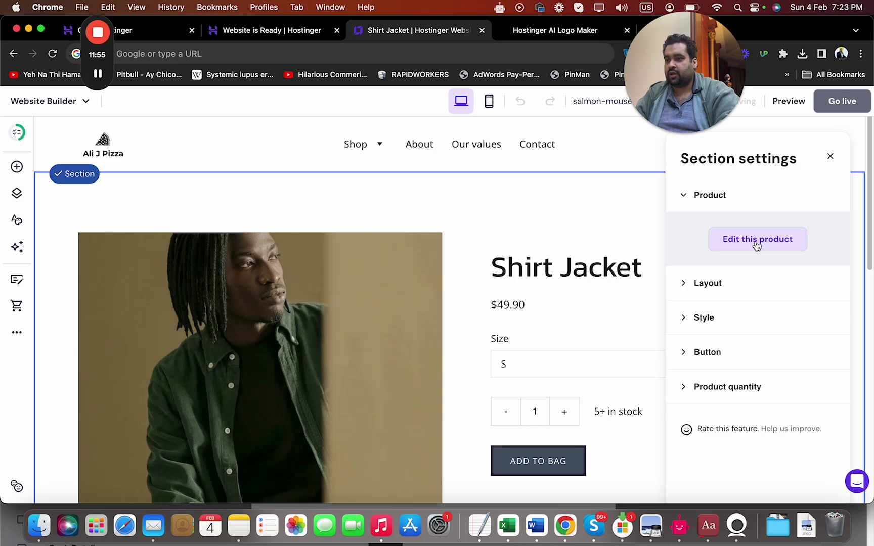
pyautogui.click(728, 240)
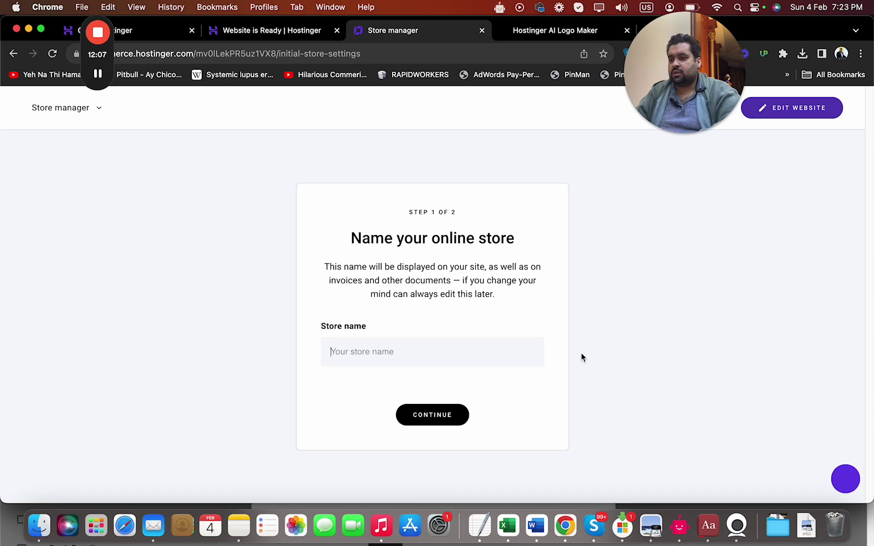
# Step: Name the online store "ALI J Pizza Online Ecommerce Clothing" and continue to the account setup
pyautogui.click(519, 361)
pyautogui.write('AL')
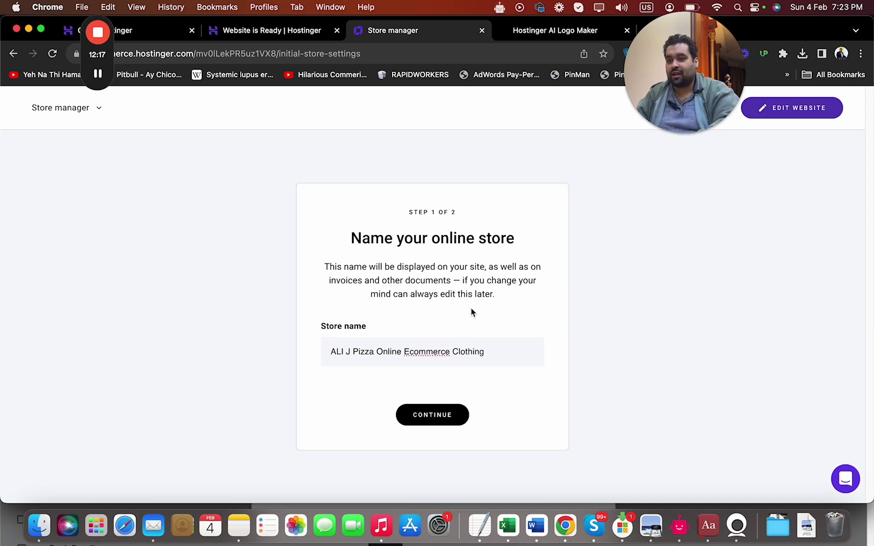
pyautogui.click(433, 407)
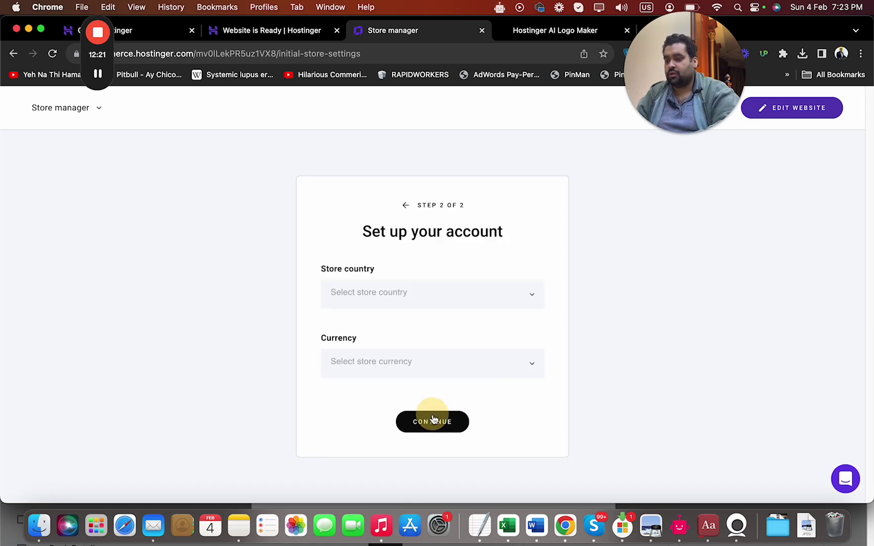
# Step: Set the store country to Pakistan
pyautogui.click(437, 294)
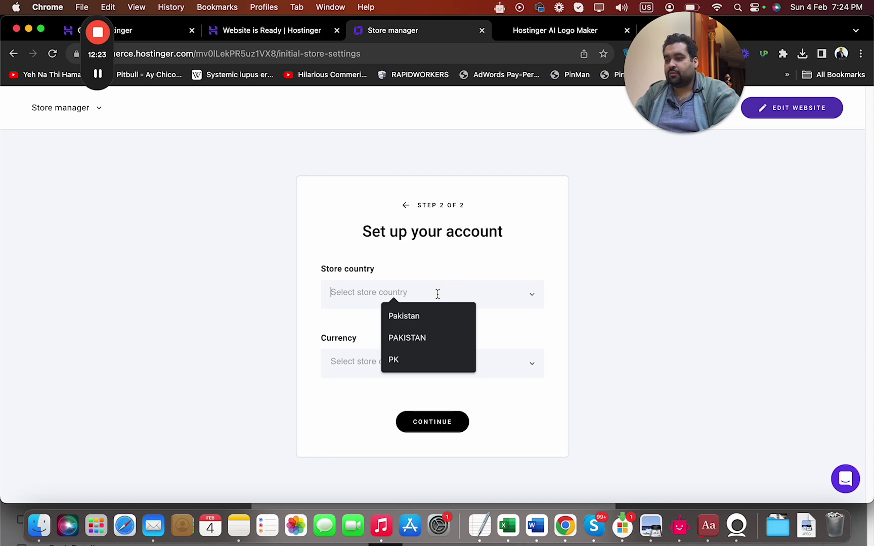
pyautogui.click(530, 300)
pyautogui.click(531, 256)
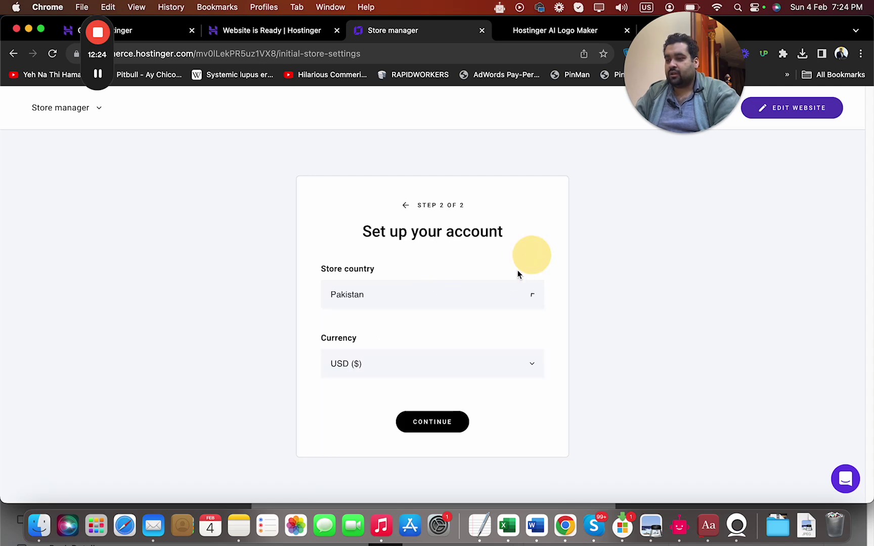
# Step: Set the store country to United States and complete the store account setup
pyautogui.click(491, 298)
pyautogui.press('super+a')
pyautogui.write('Unit')
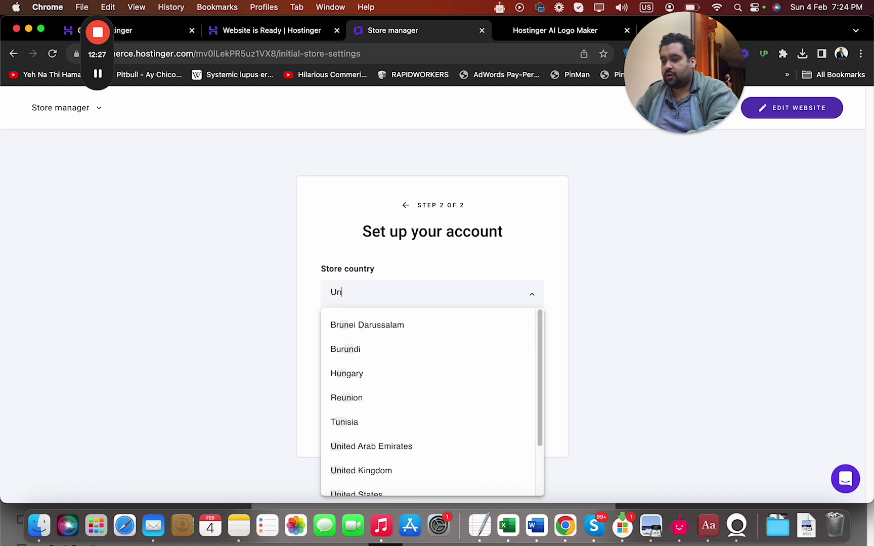
pyautogui.click(439, 375)
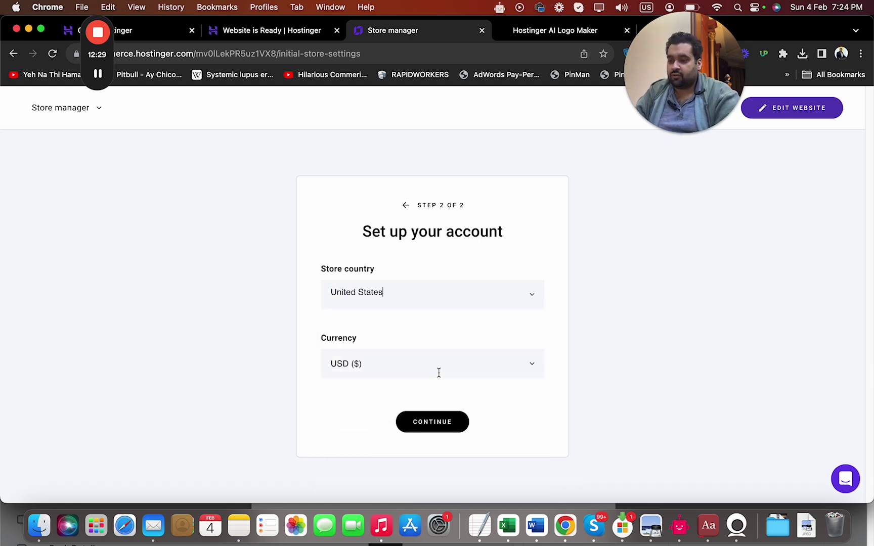
pyautogui.click(427, 422)
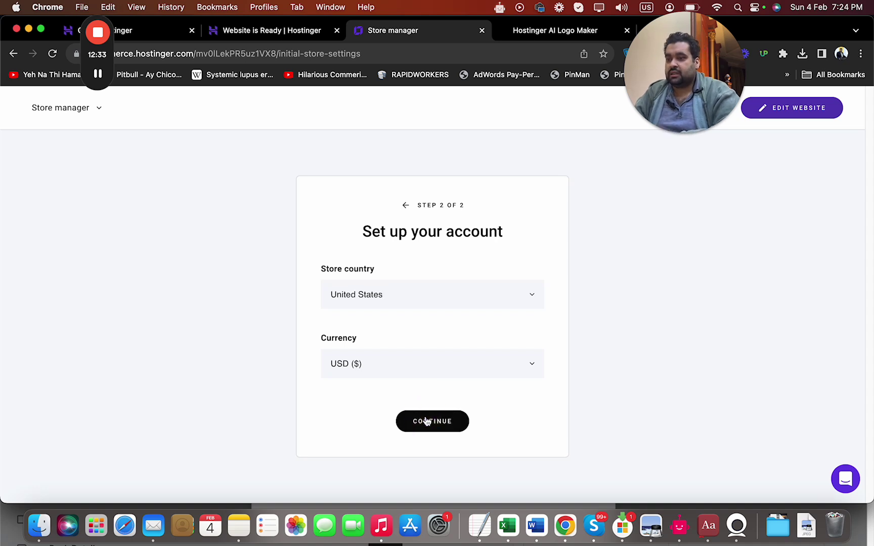
pyautogui.click(449, 428)
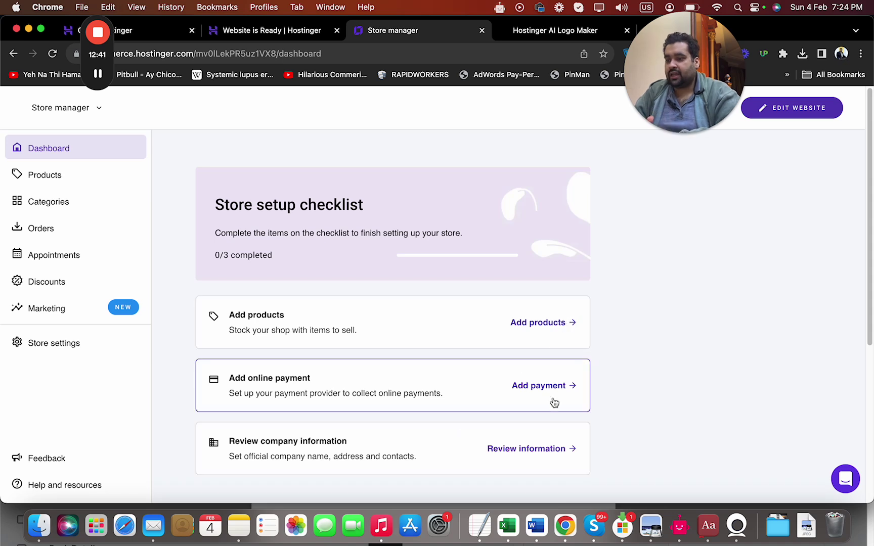
# Step: Start adding a new physical product from the store setup checklist
pyautogui.click(553, 328)
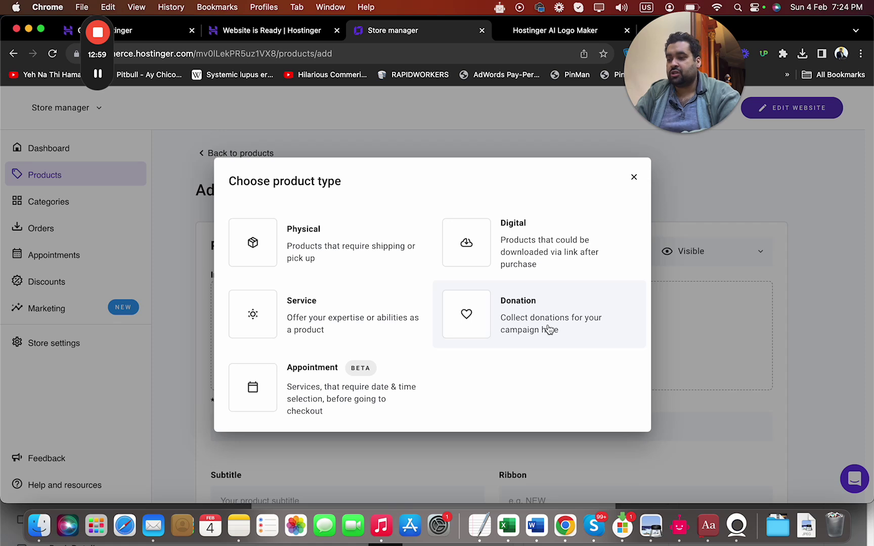
pyautogui.click(377, 250)
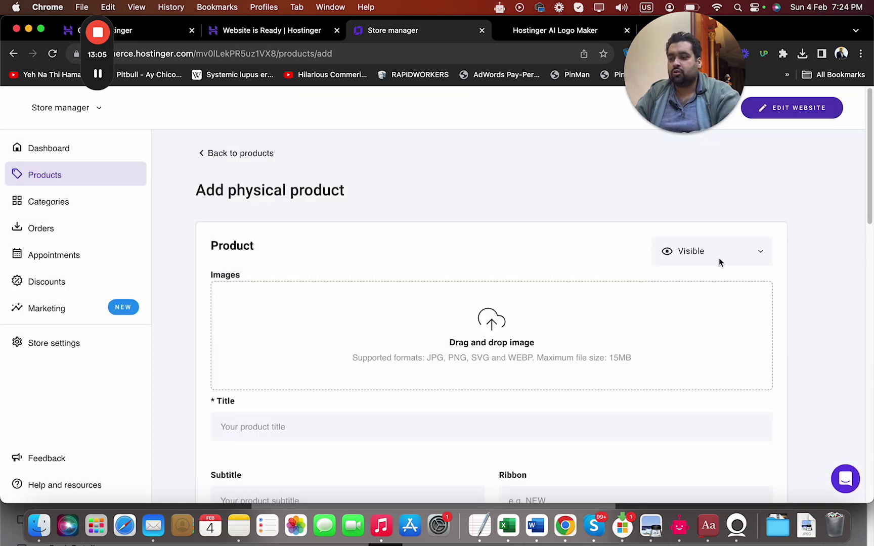
# Step: Set the new physical product's price to $10 and its discount price to $8
pyautogui.moveTo(870, 213); pyautogui.dragTo(870, 245)
pyautogui.click(440, 338)
pyautogui.moveTo(871, 253); pyautogui.dragTo(870, 424)
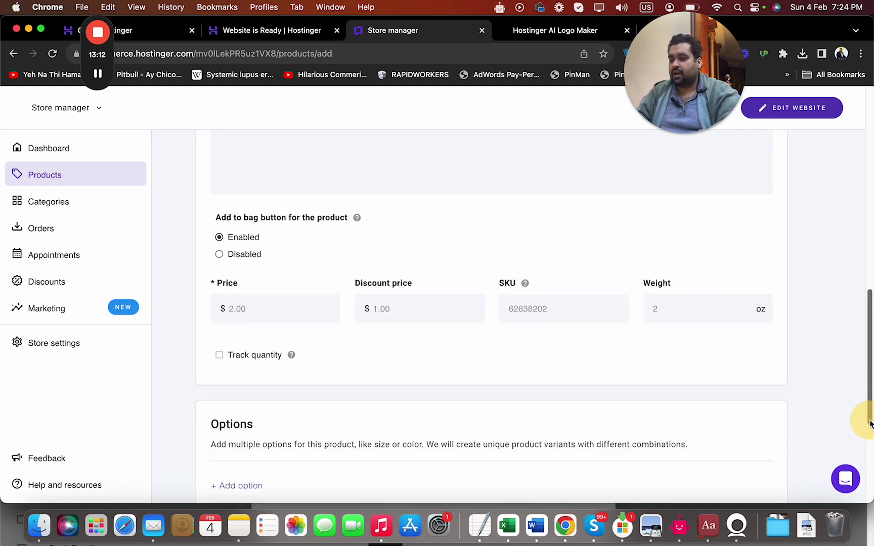
pyautogui.click(287, 307)
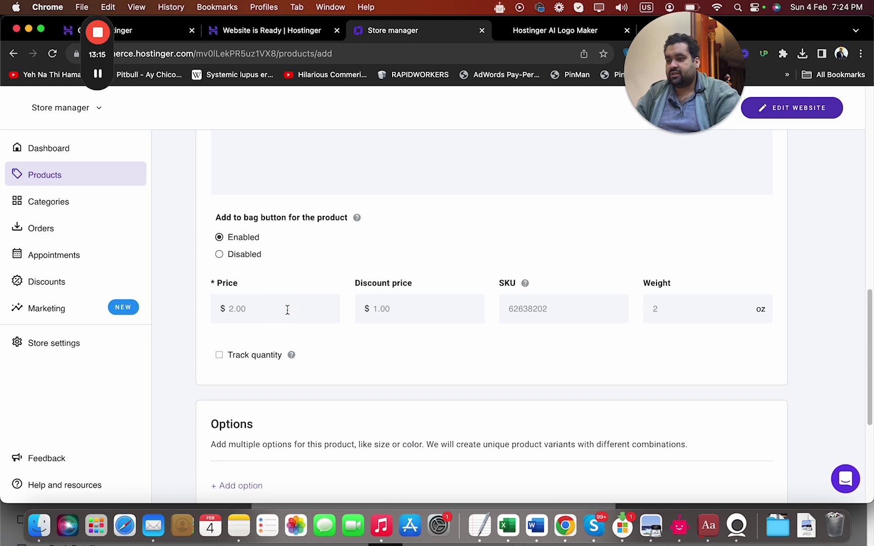
pyautogui.write('10')
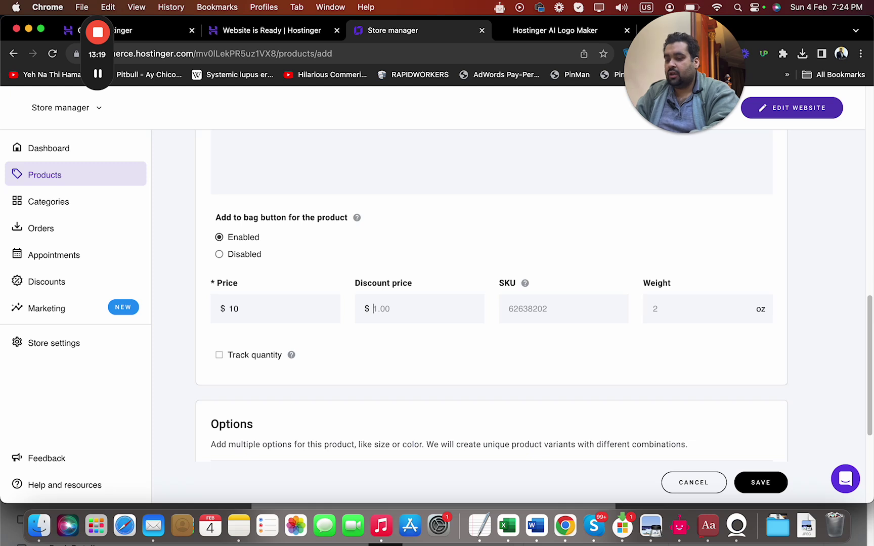
pyautogui.click(562, 314)
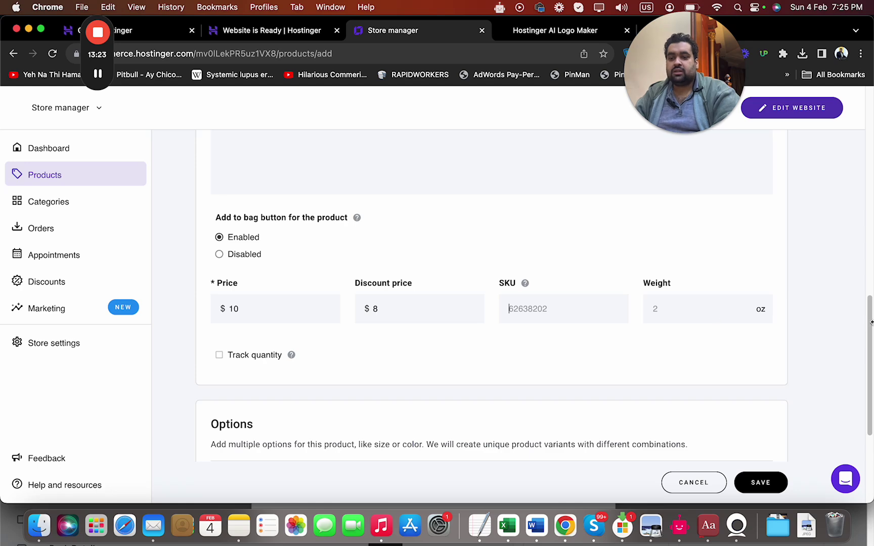
# Step: Look at the fields for adding a product option and close them without adding one
pyautogui.moveTo(871, 320); pyautogui.dragTo(871, 386)
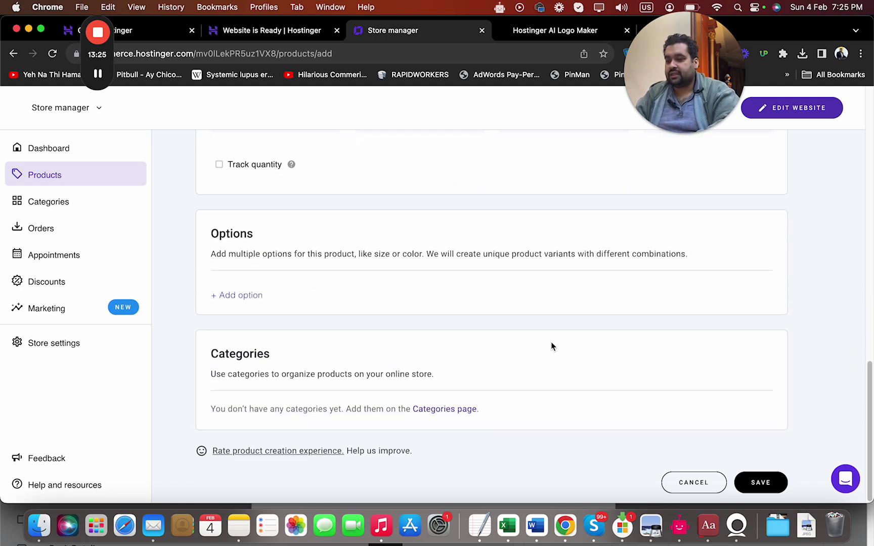
pyautogui.click(248, 296)
pyautogui.click(441, 266)
pyautogui.click(454, 401)
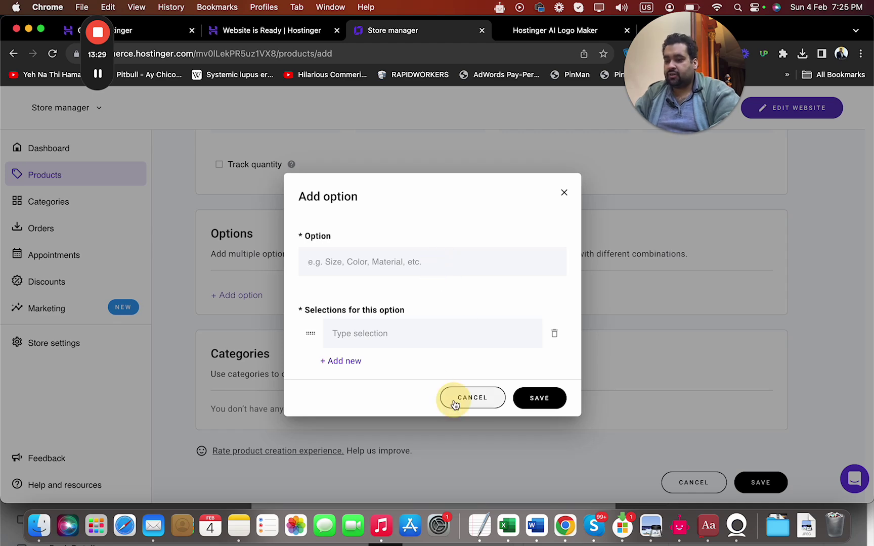
# Step: Try to save the product and leave its form, discarding the unsaved changes
pyautogui.click(762, 484)
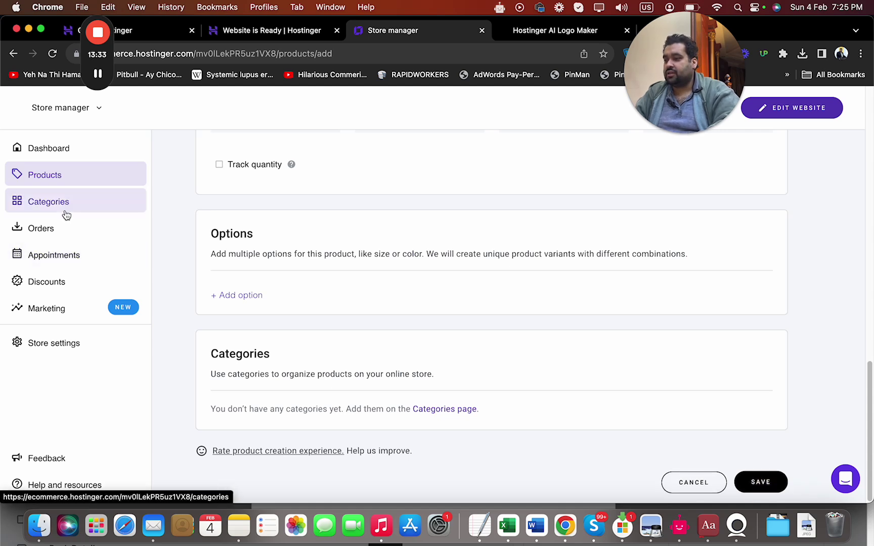
pyautogui.click(65, 284)
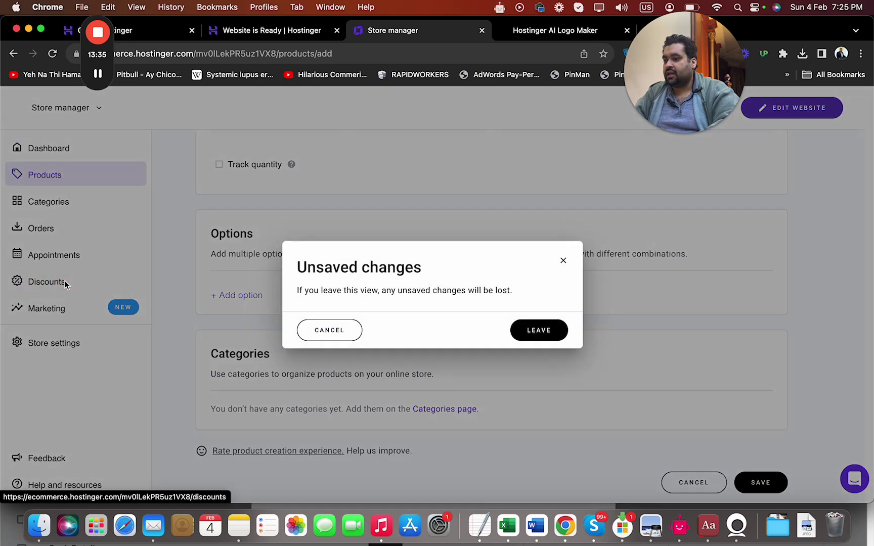
pyautogui.click(541, 328)
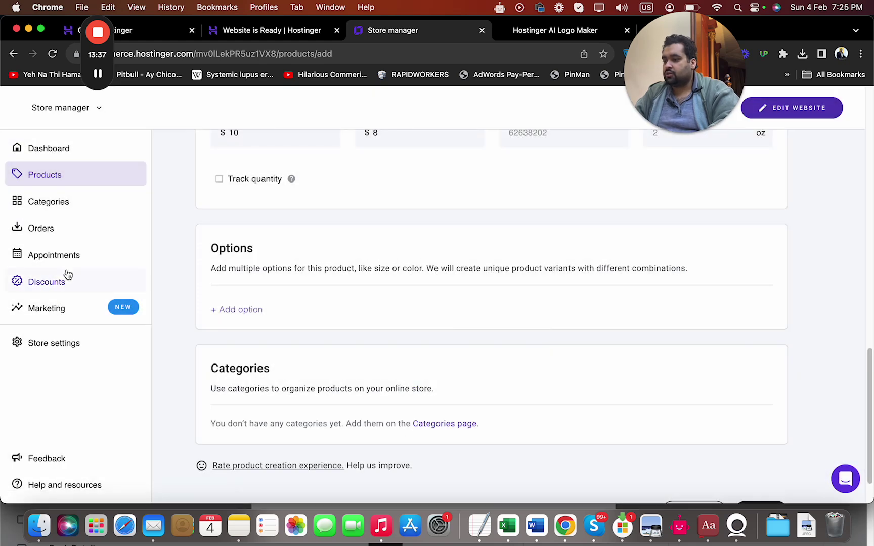
# Step: View the store's discount codes page and the advertising suggestions on its marketing page
pyautogui.click(53, 285)
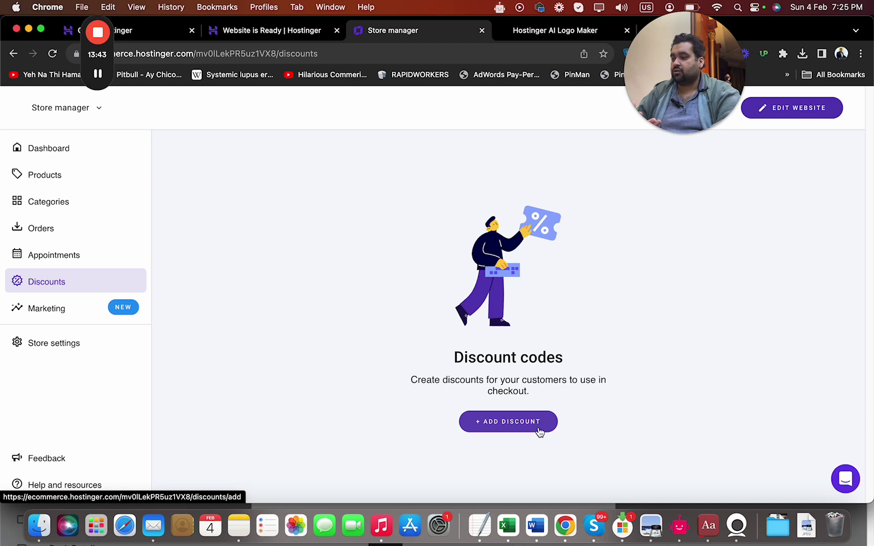
pyautogui.click(43, 312)
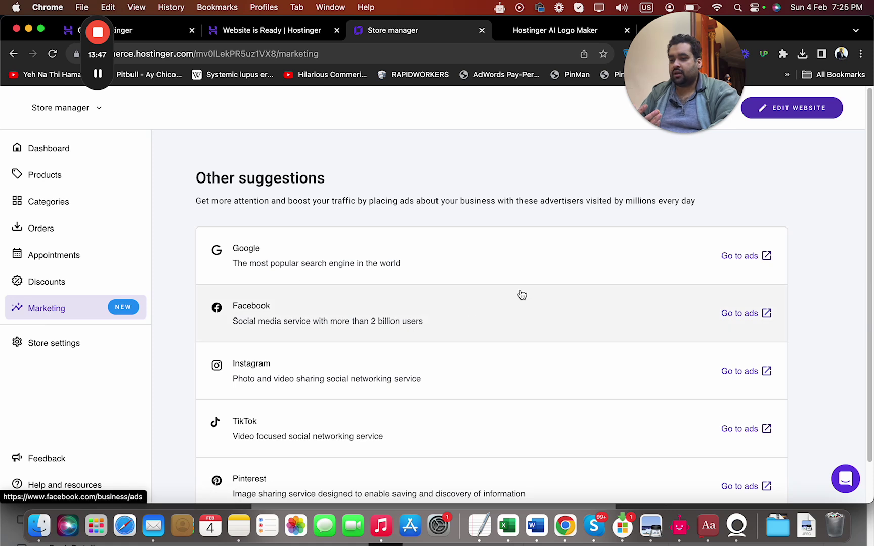
pyautogui.moveTo(868, 240)
pyautogui.mouseDown()
pyautogui.moveTo(870, 322)
pyautogui.moveTo(870, 247)
pyautogui.mouseUp()
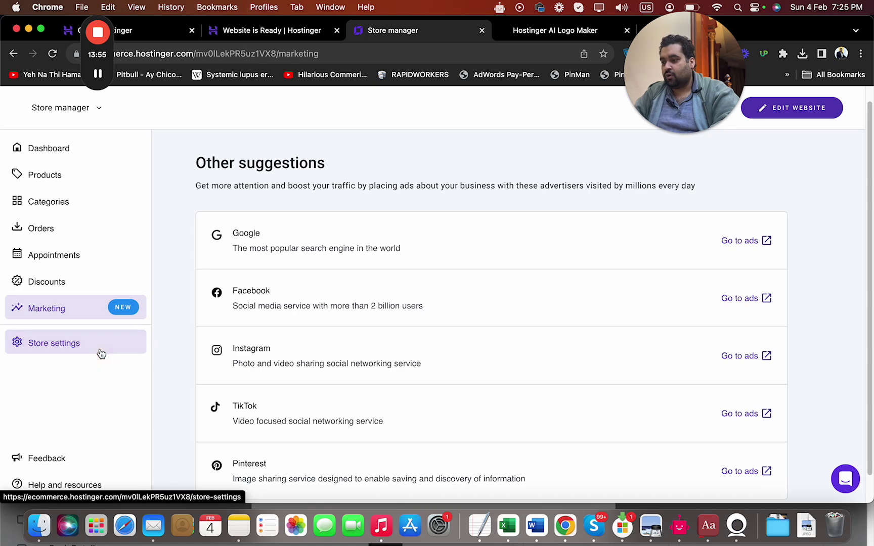
# Step: Open the store settings and review the company information form through its contacts and address section
pyautogui.click(46, 350)
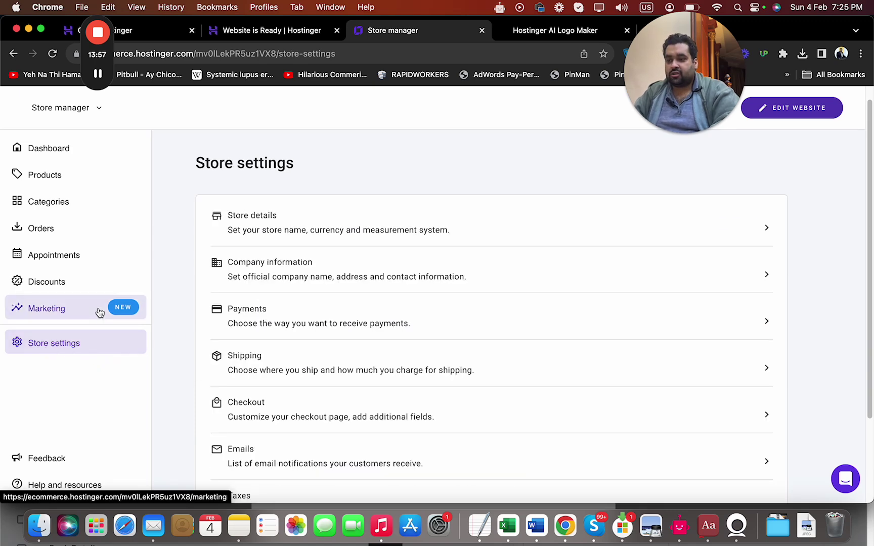
pyautogui.moveTo(870, 172); pyautogui.dragTo(862, 213)
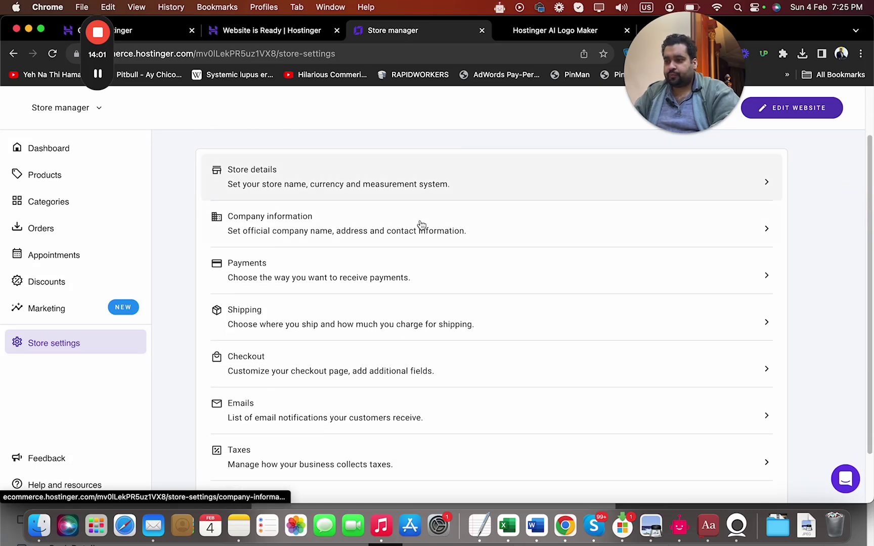
pyautogui.click(419, 229)
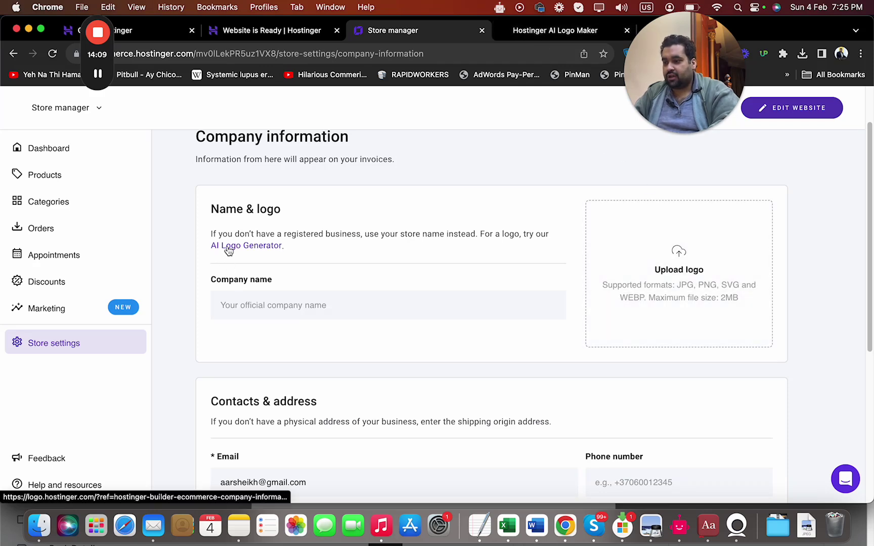
pyautogui.moveTo(870, 260); pyautogui.dragTo(871, 412)
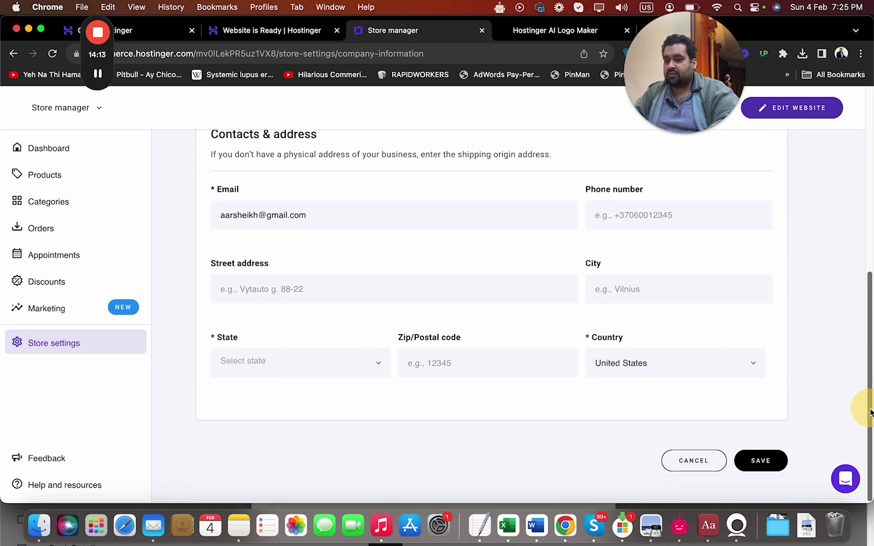
# Step: Review the store dashboard's guidance articles and setup checklist
pyautogui.click(54, 158)
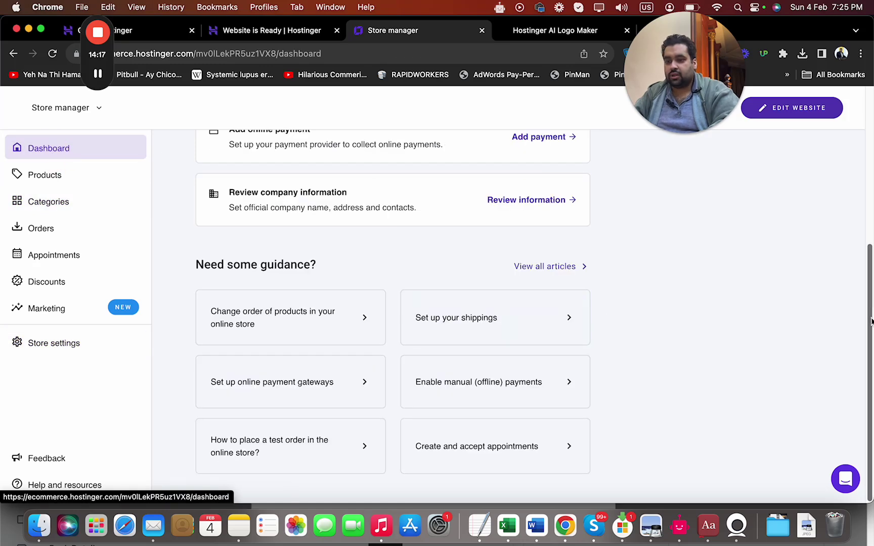
pyautogui.click(870, 357)
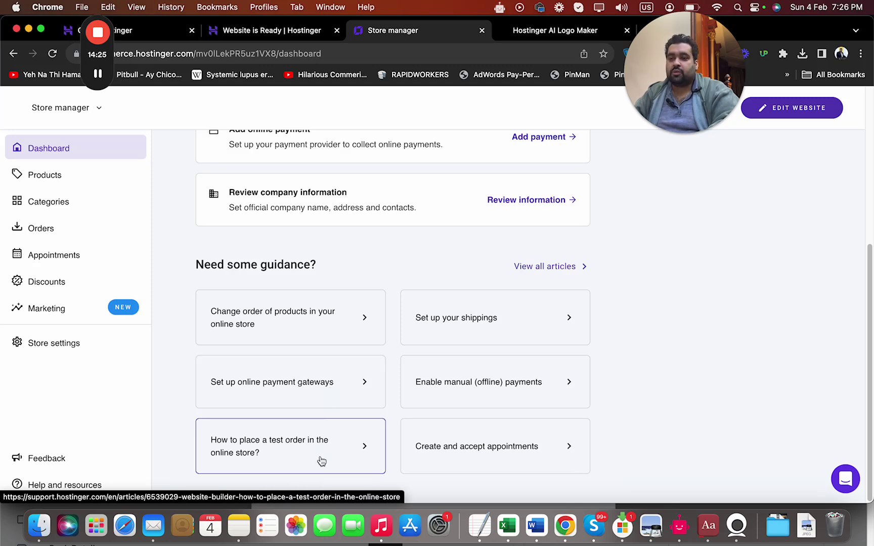
pyautogui.moveTo(869, 348); pyautogui.dragTo(868, 129)
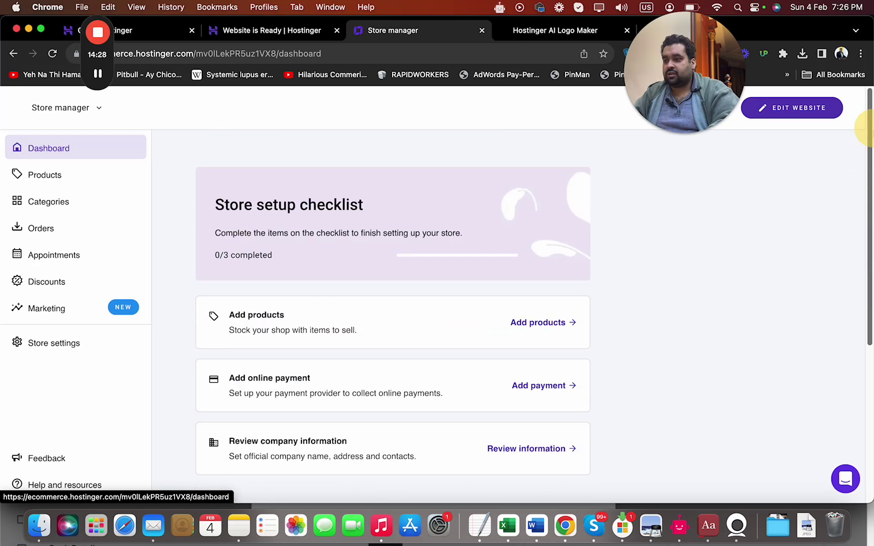
# Step: Switch from the store manager to the website manager and review the website's dashboard
pyautogui.click(42, 111)
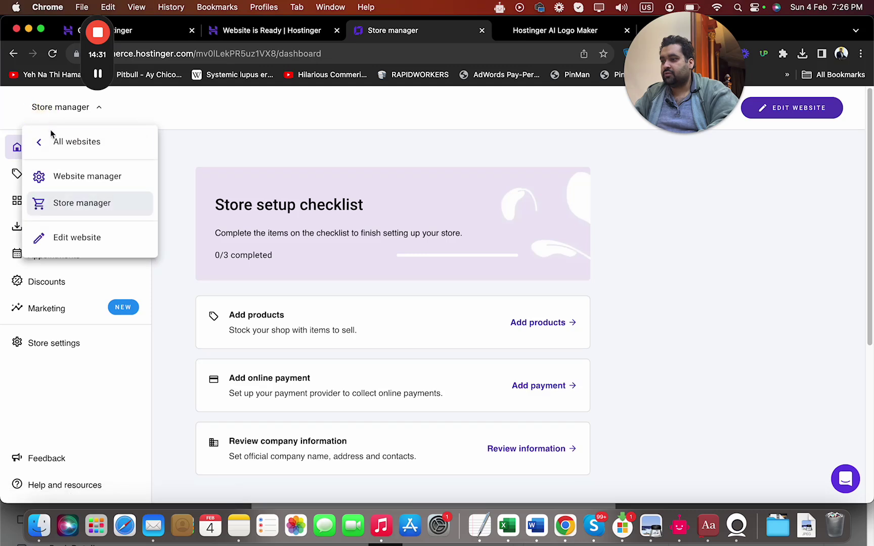
pyautogui.click(62, 178)
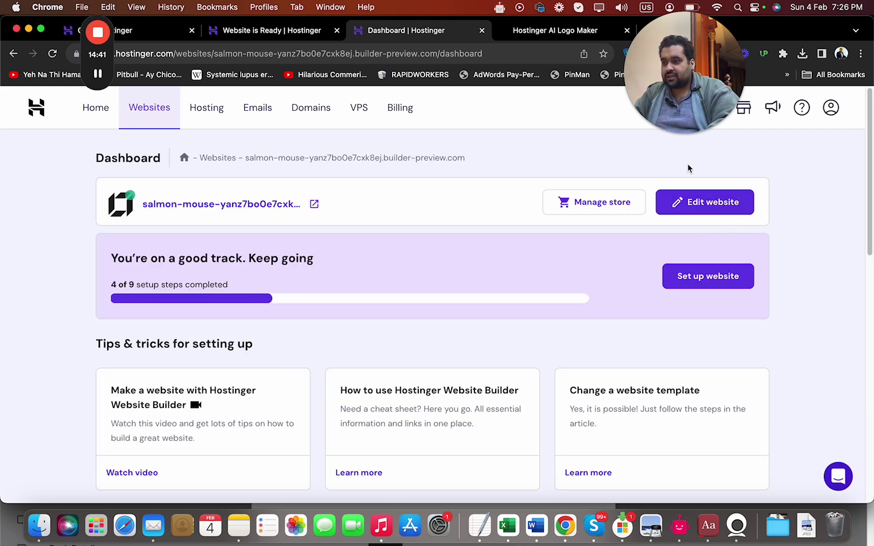
pyautogui.moveTo(869, 195); pyautogui.dragTo(865, 230)
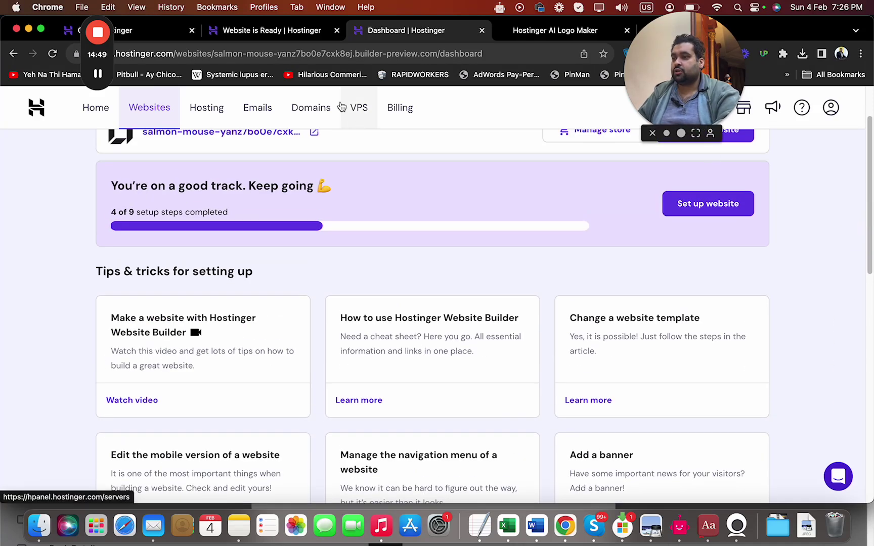
# Step: Return to the list of all websites and open the management dashboard of the WordPress site
pyautogui.click(279, 32)
pyautogui.click(170, 38)
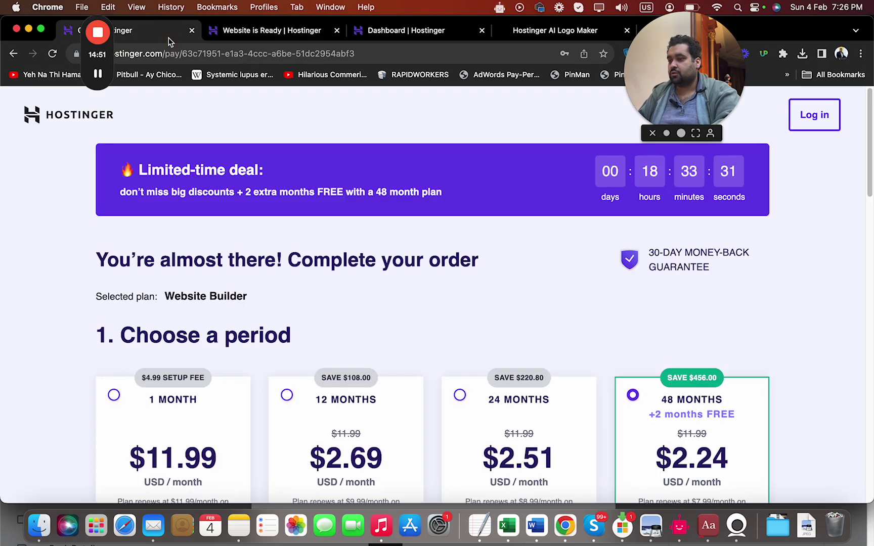
pyautogui.click(256, 31)
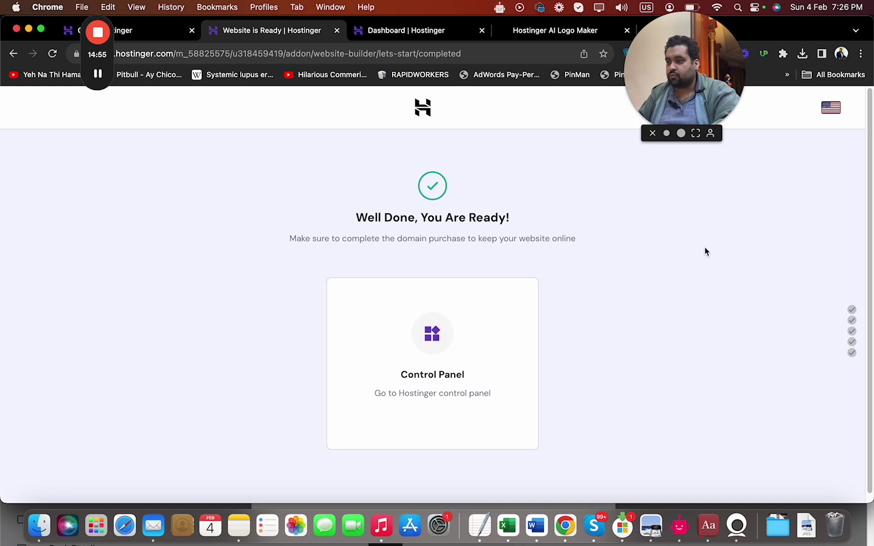
pyautogui.click(13, 55)
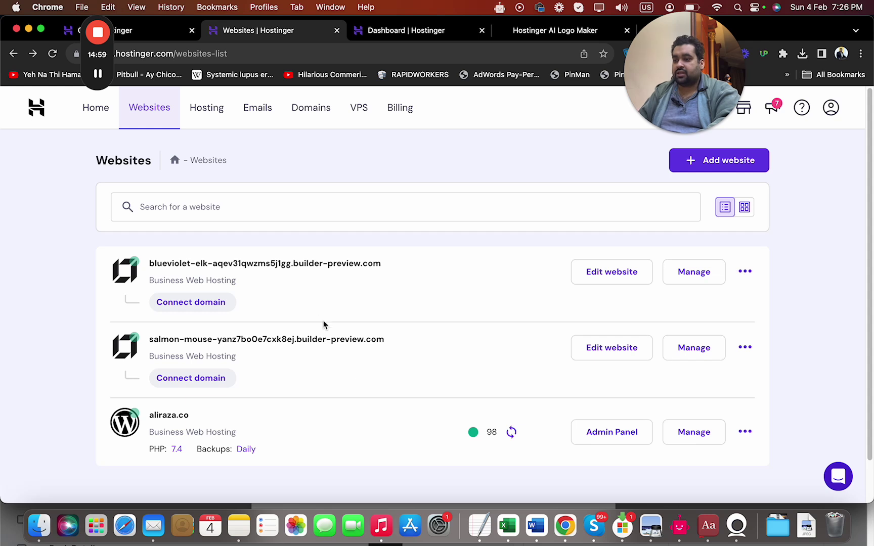
pyautogui.click(689, 441)
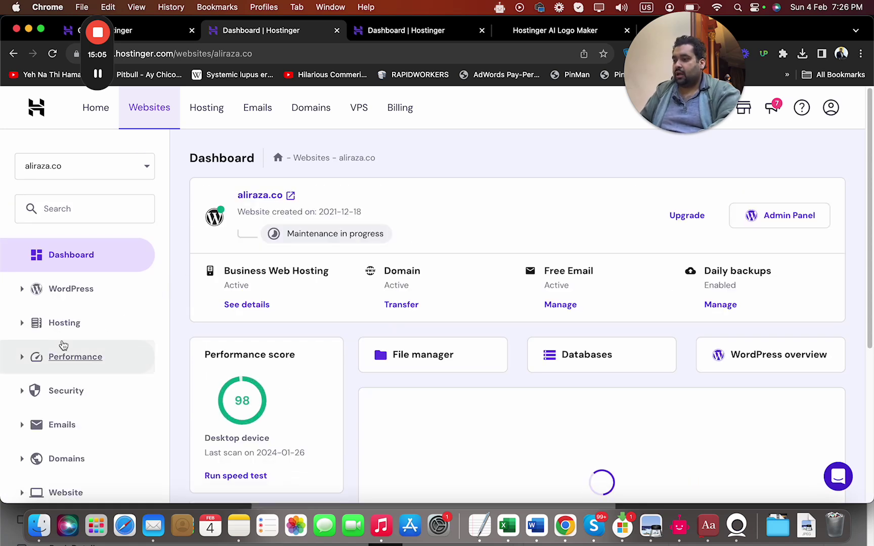
# Step: Open the WordPress site's performance analytics and examine its bandwidth, request totals and top countries
pyautogui.click(21, 328)
pyautogui.click(22, 329)
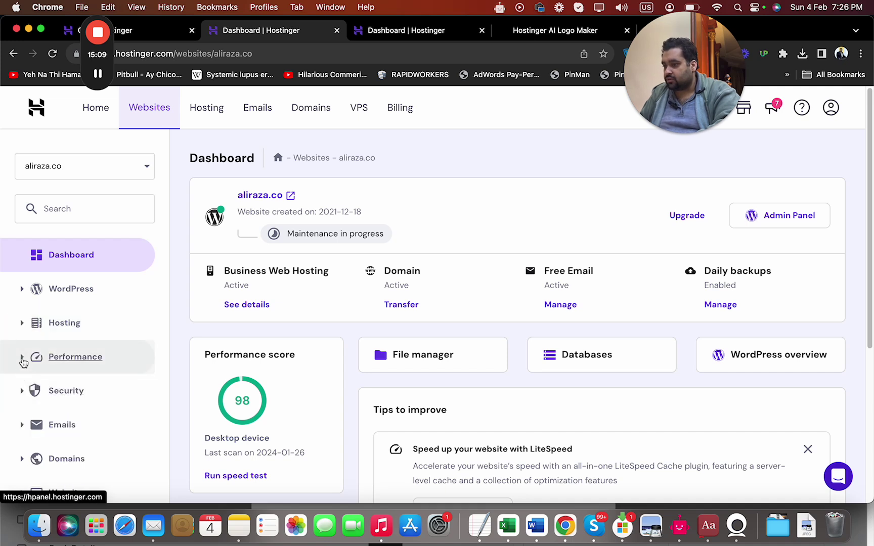
pyautogui.click(23, 360)
pyautogui.click(70, 413)
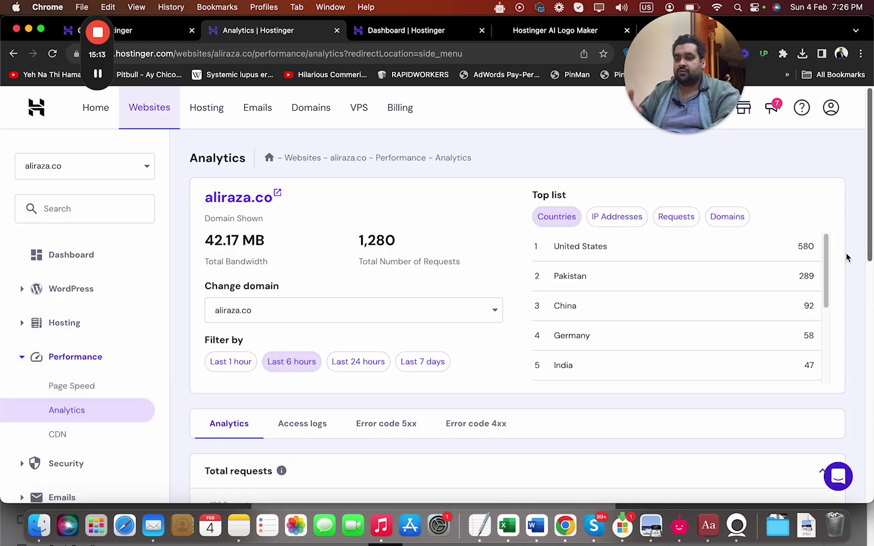
pyautogui.moveTo(828, 268)
pyautogui.mouseDown()
pyautogui.moveTo(829, 353)
pyautogui.moveTo(834, 269)
pyautogui.mouseUp()
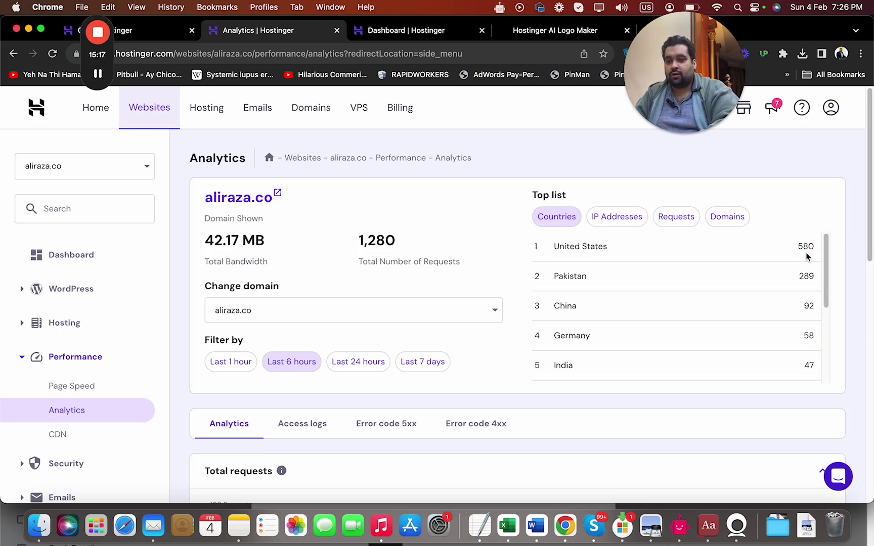
pyautogui.moveTo(869, 184)
pyautogui.mouseDown()
pyautogui.moveTo(860, 432)
pyautogui.moveTo(866, 178)
pyautogui.mouseUp()
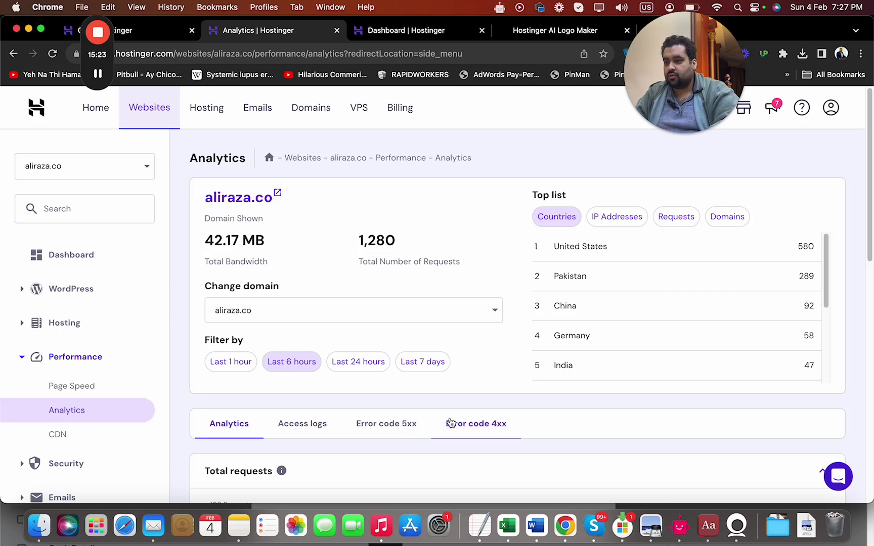
# Step: Switch to the Website Builder checkout page and review the order total and applied coupon
pyautogui.click(145, 37)
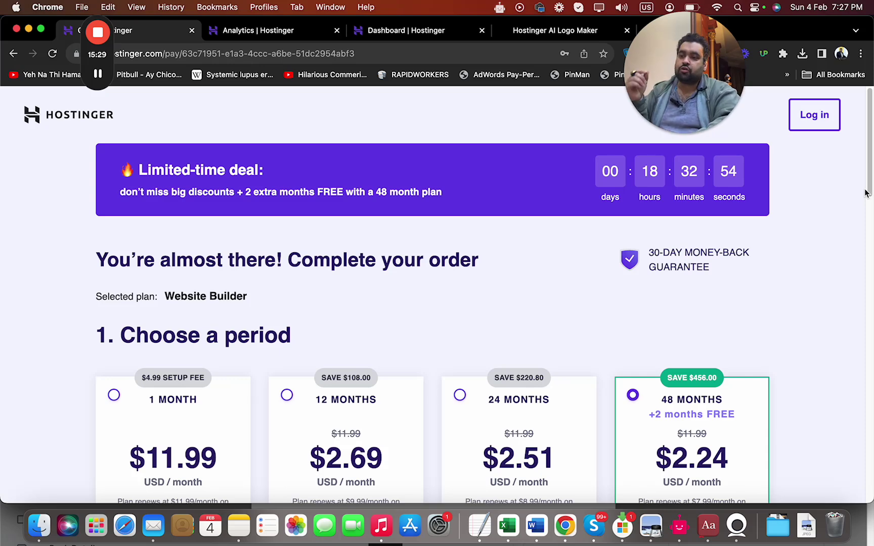
pyautogui.moveTo(869, 129); pyautogui.dragTo(869, 403)
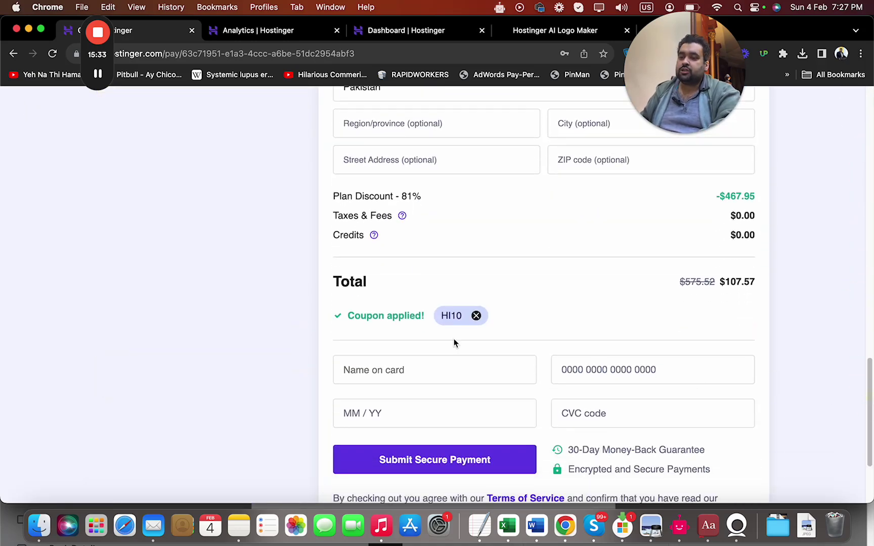
pyautogui.moveTo(684, 133)
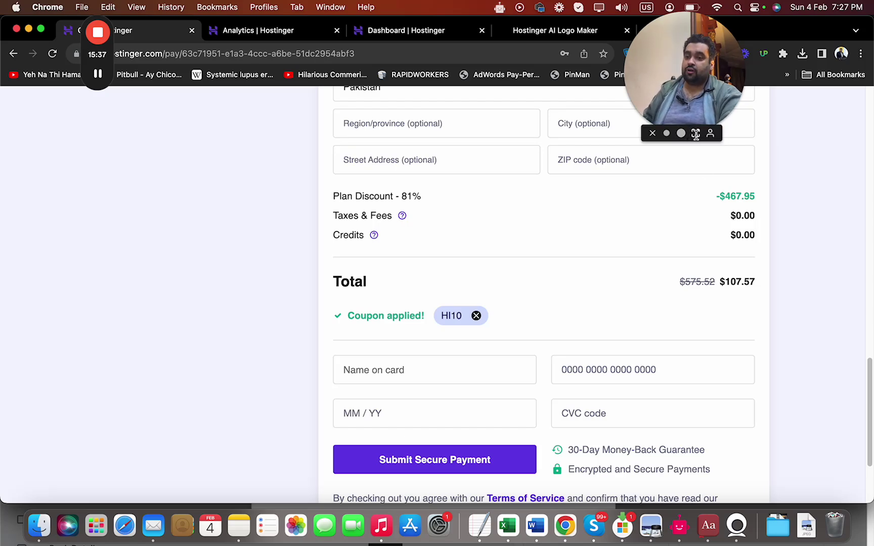
pyautogui.click(696, 133)
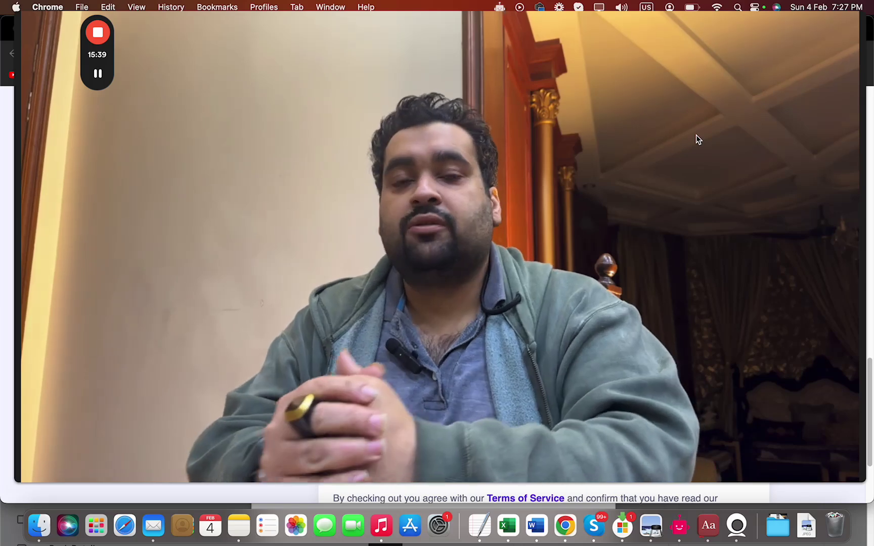